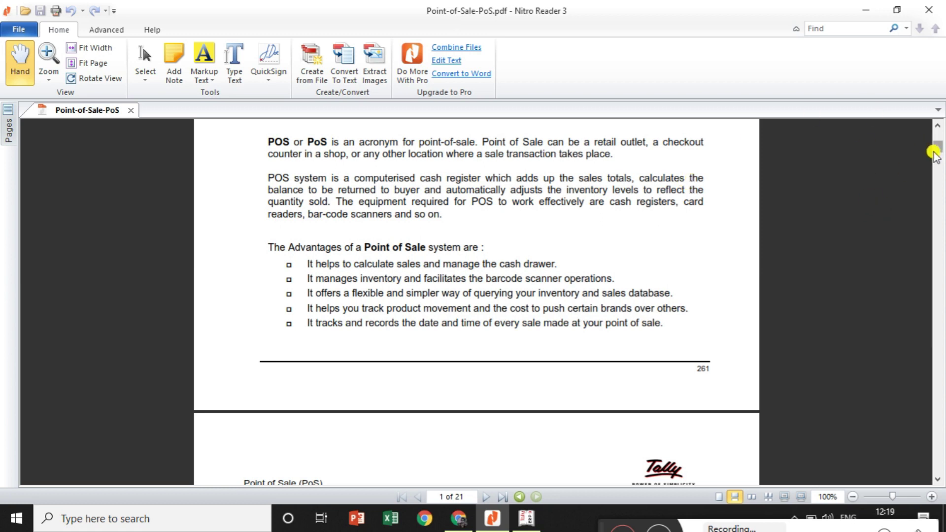
# Scroll the PDF to page 6 (10.3 Entering POS Transactions), then switch to Tally.ERP 9
pyautogui.moveTo(937, 149); pyautogui.dragTo(938, 209)
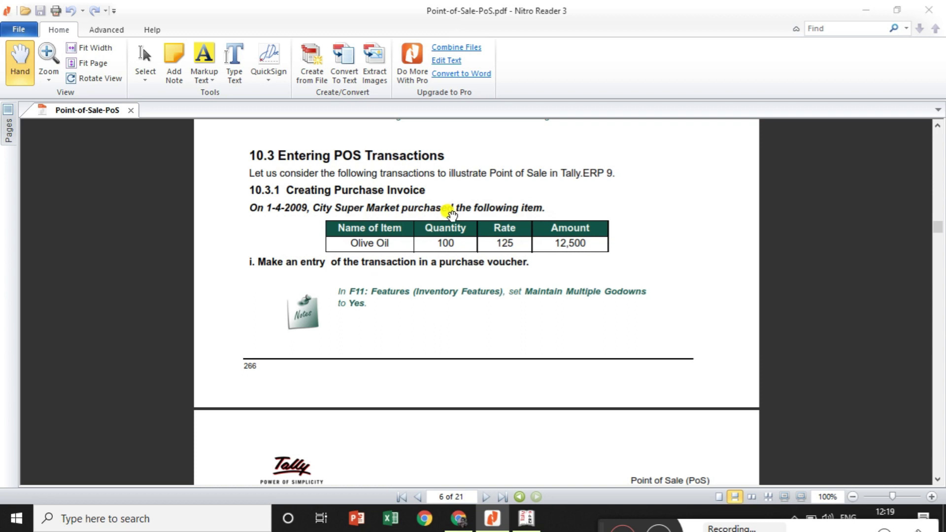
pyautogui.click(526, 519)
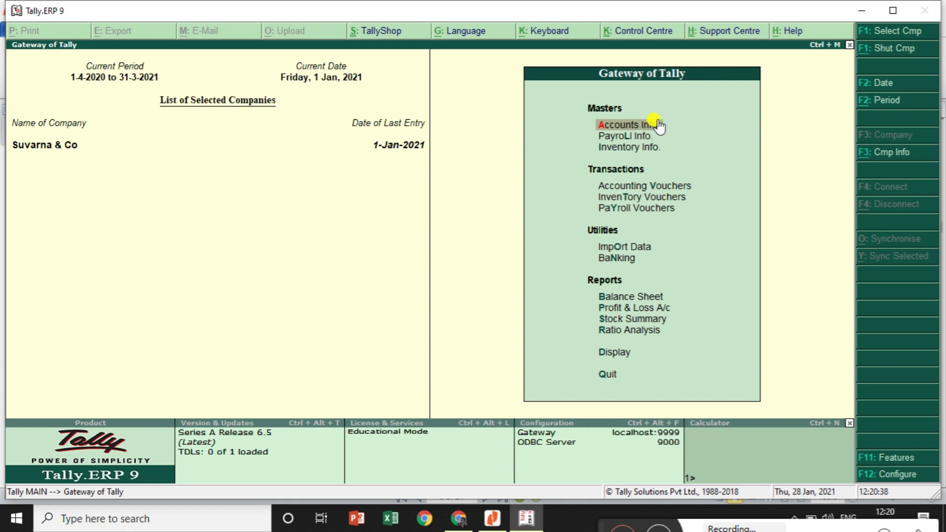
# Create a Pos Invoice voucher type based on Sales with automatic numbering, print after saving, and POS invoicing
pyautogui.click(638, 127)
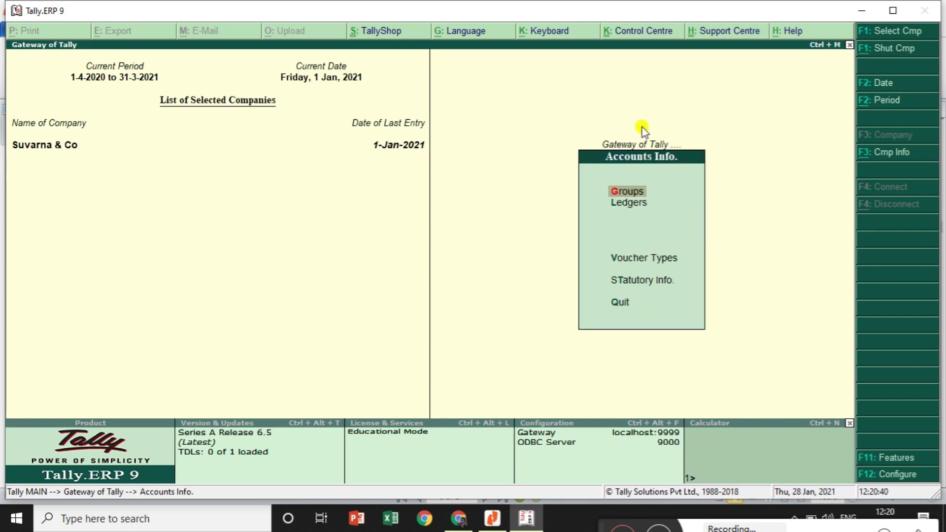
pyautogui.click(647, 259)
pyautogui.click(646, 222)
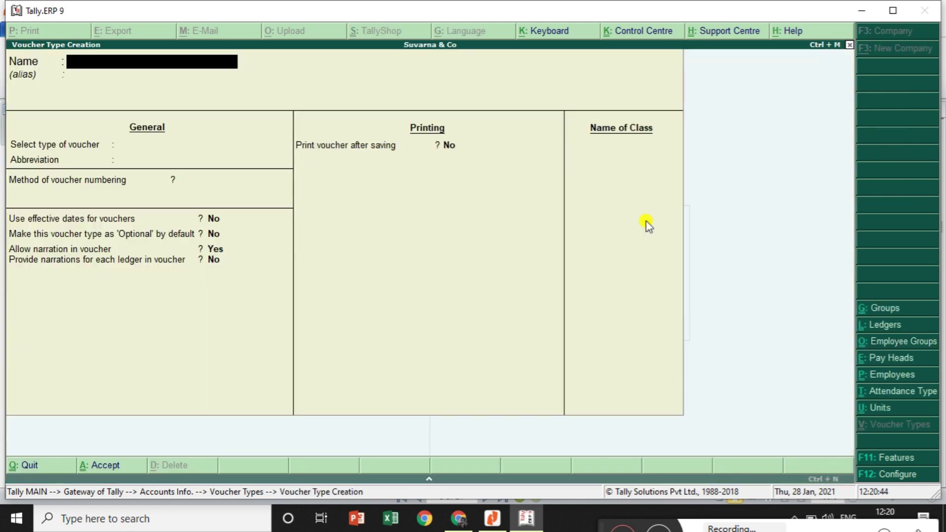
pyautogui.write('Pos Invoice')
pyautogui.press('Return')
pyautogui.press('Return')
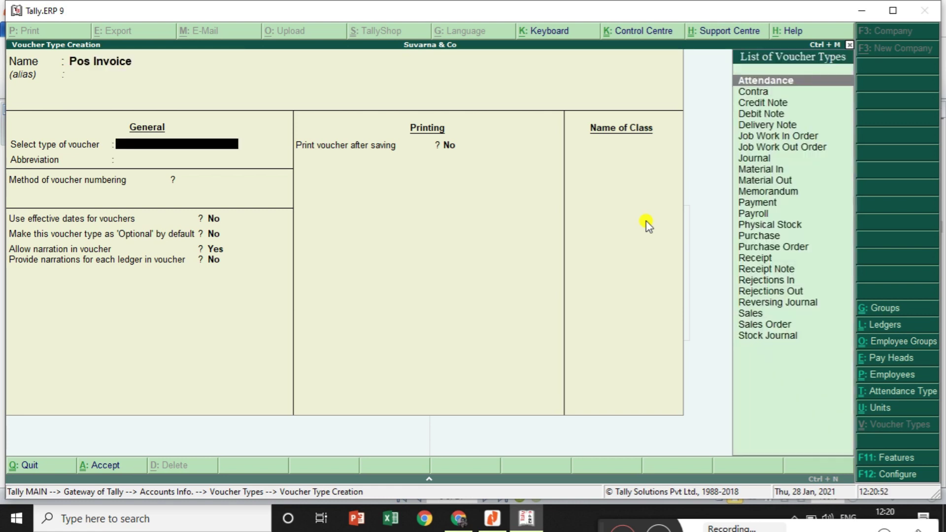
pyautogui.write('Sa')
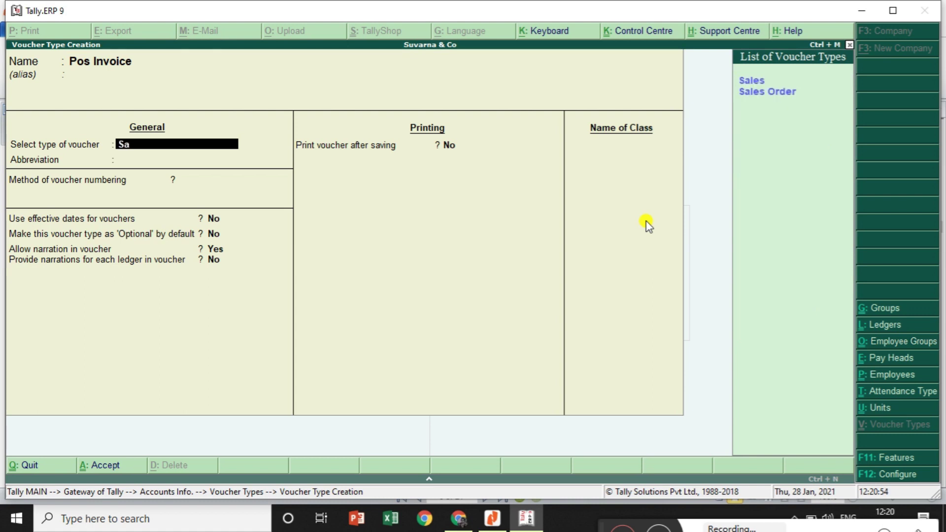
pyautogui.press('Return')
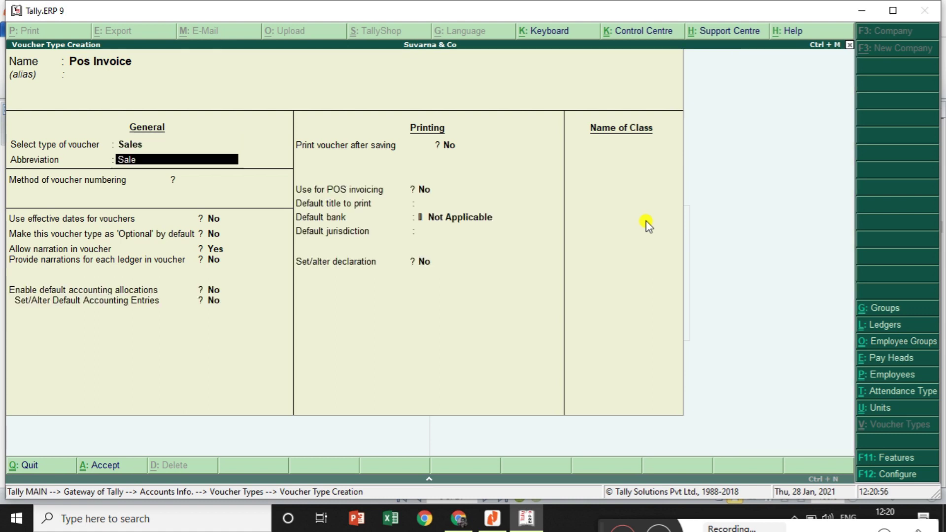
pyautogui.press('Return')
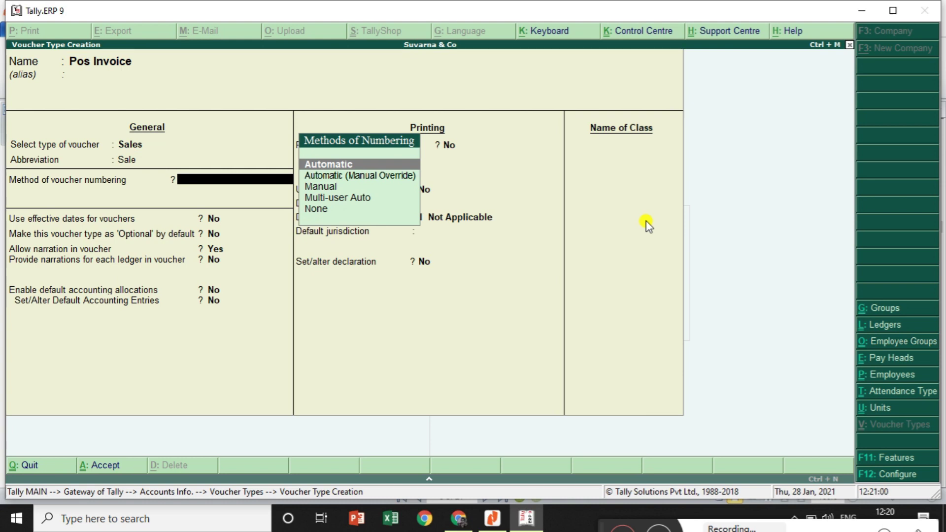
pyautogui.press('Return')
pyautogui.press('Return')
pyautogui.press('Return')
pyautogui.press('Return')
pyautogui.press('Return')
pyautogui.press('Return')
pyautogui.press('Return')
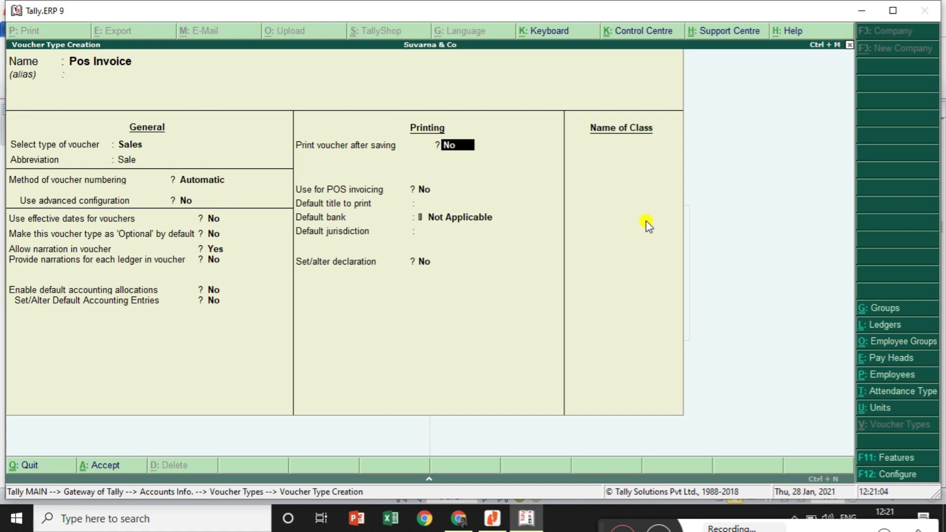
pyautogui.write('yes')
pyautogui.press('Return')
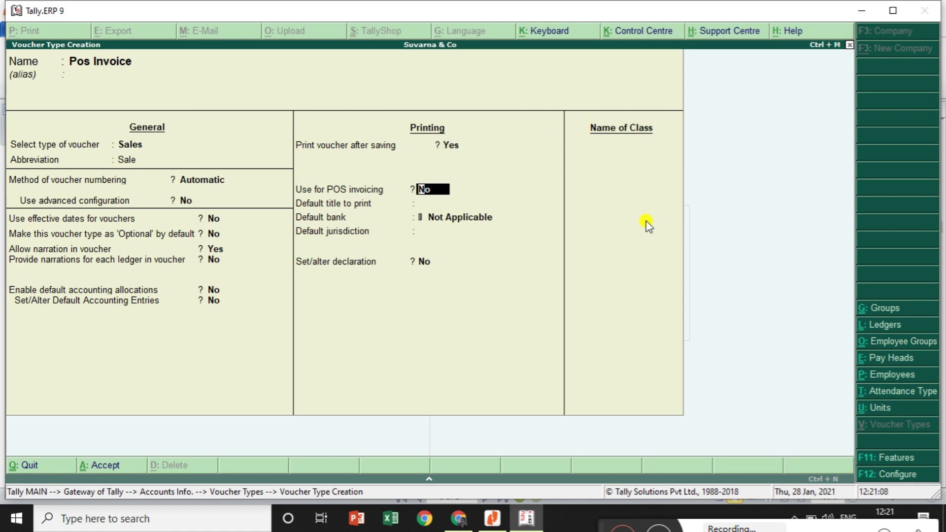
pyautogui.write('yes')
pyautogui.press('Return')
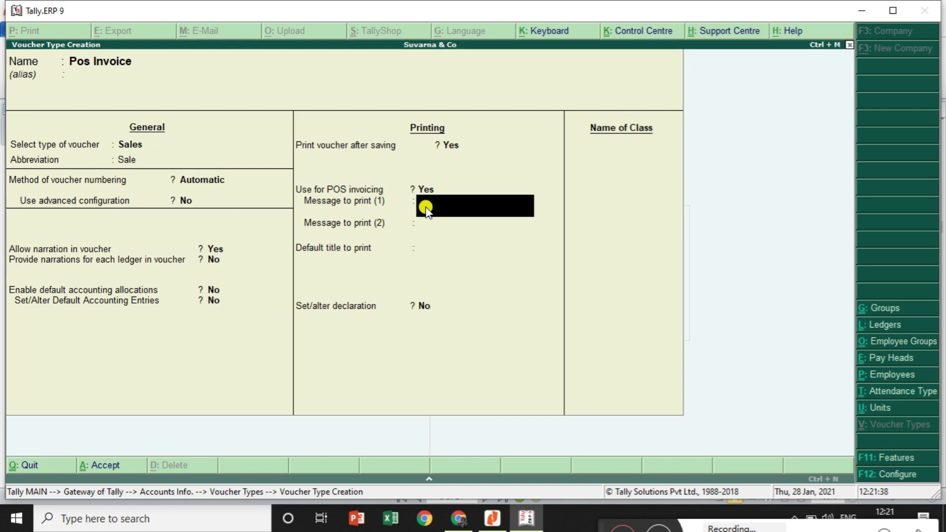
# Add print messages 'Yisit again' and 'welcom' and save the Pos Invoice voucher type
pyautogui.write('Yisit again')
pyautogui.press('Return')
pyautogui.write('welcom')
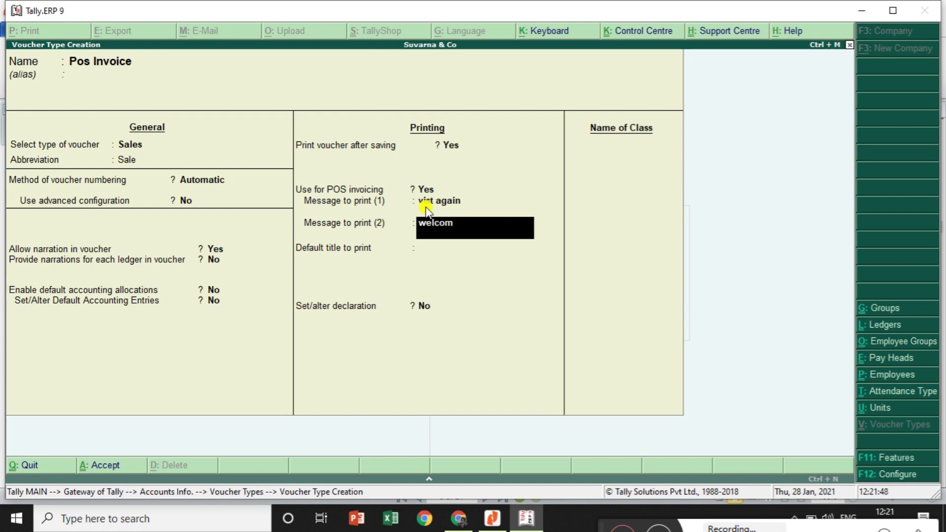
pyautogui.press('Return')
pyautogui.press('Return')
pyautogui.press('Return')
pyautogui.press('Return')
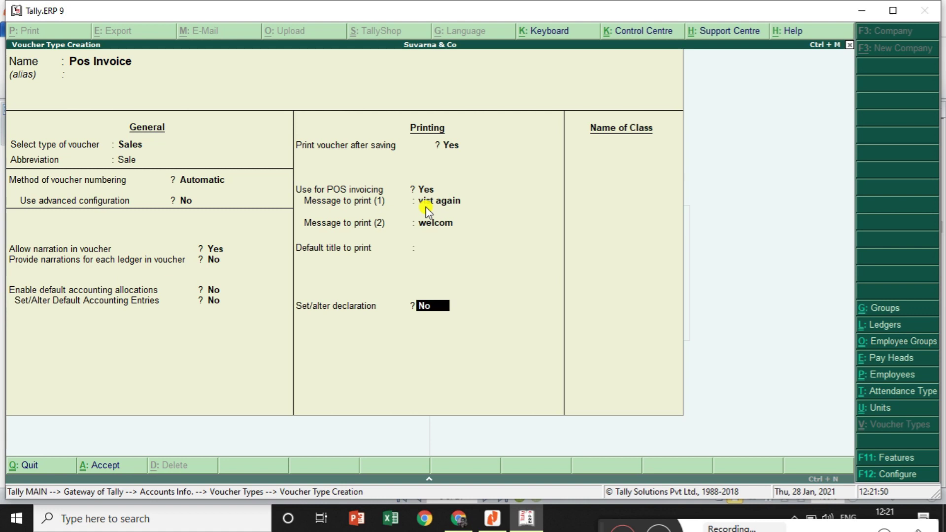
pyautogui.press('Return')
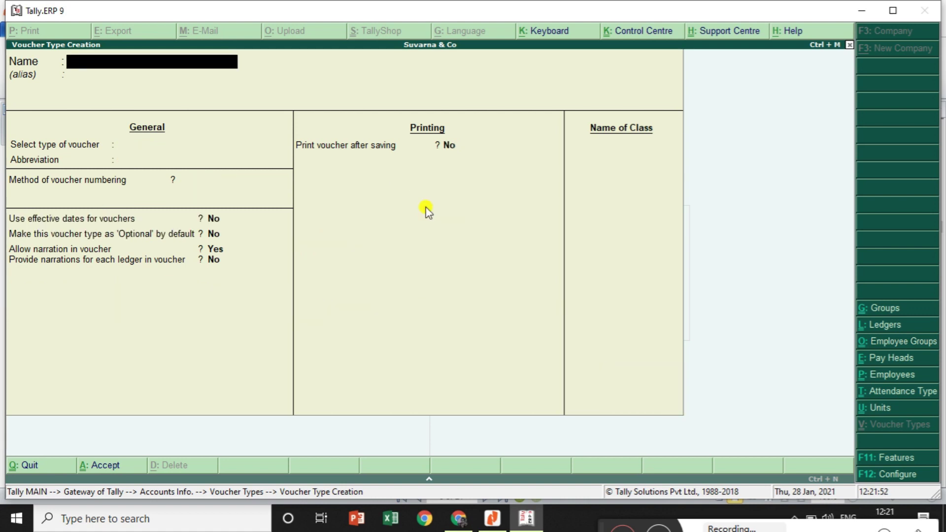
pyautogui.press('Escape')
pyautogui.press('Return')
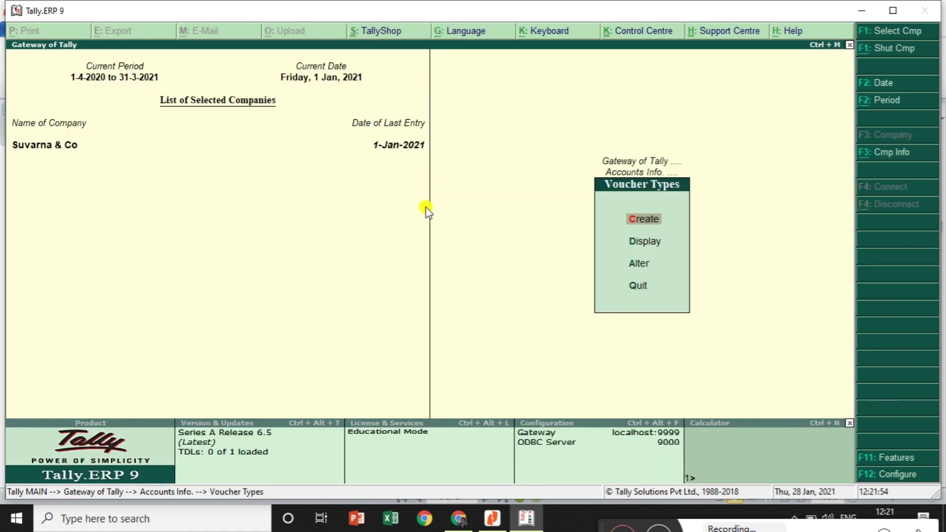
# Open Pos Invoice in voucher type alteration to review it, then return to Gateway of Tally unchanged
pyautogui.press('Down')
pyautogui.press('Down')
pyautogui.press('Return')
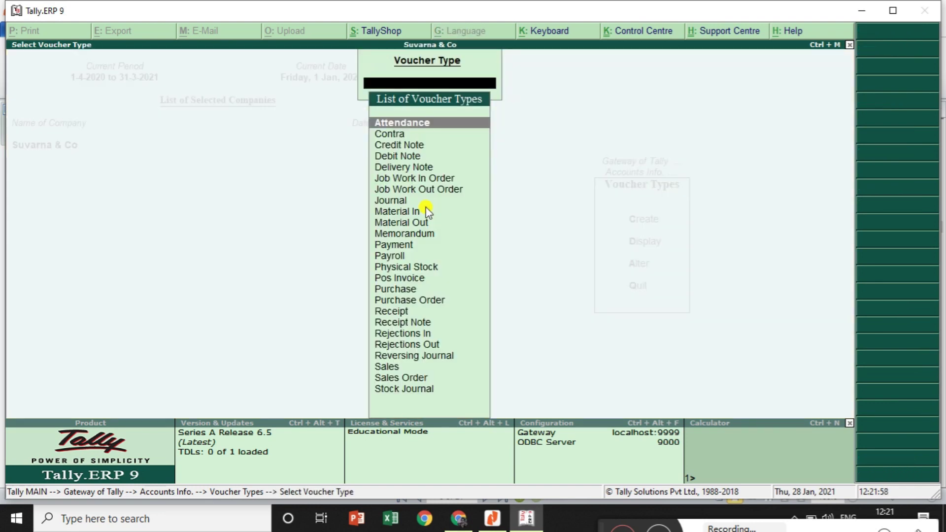
pyautogui.write('Po')
pyautogui.press('Return')
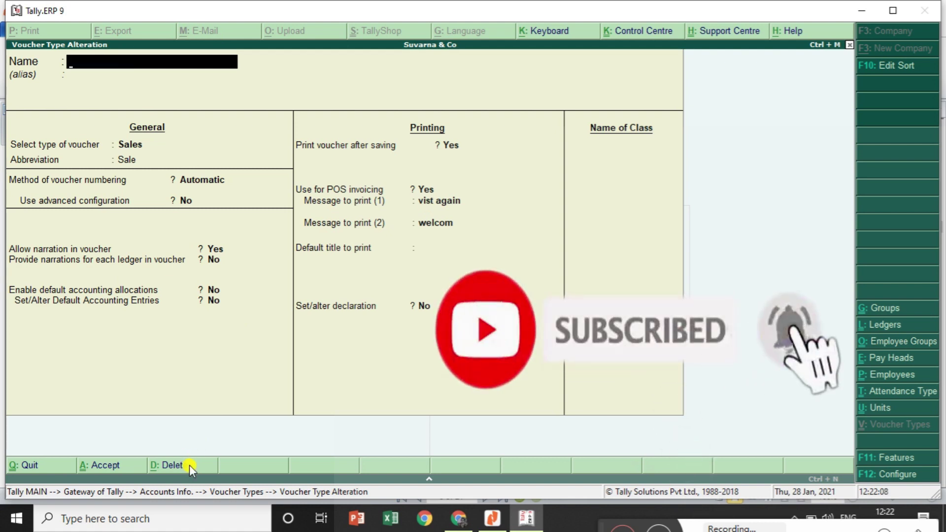
pyautogui.press('Escape')
pyautogui.press('Return')
pyautogui.press('Escape')
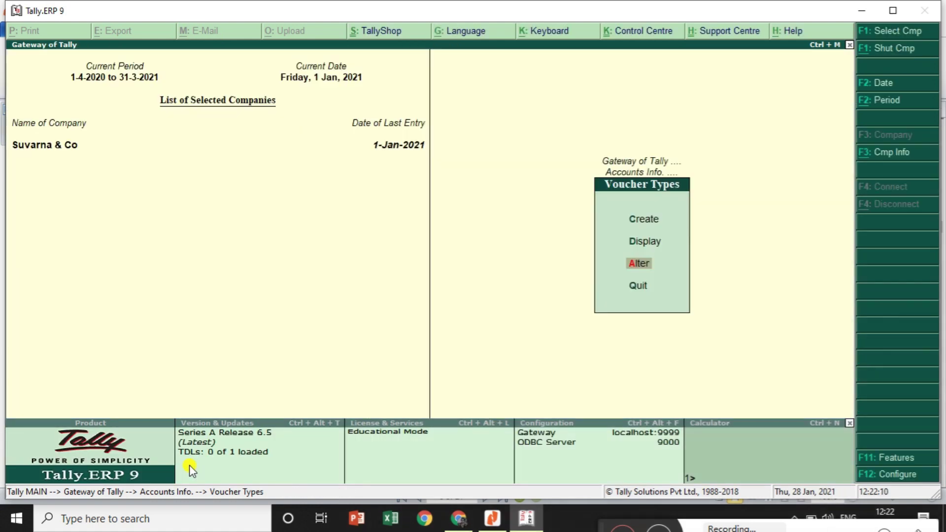
pyautogui.press('Escape')
pyautogui.press('Escape')
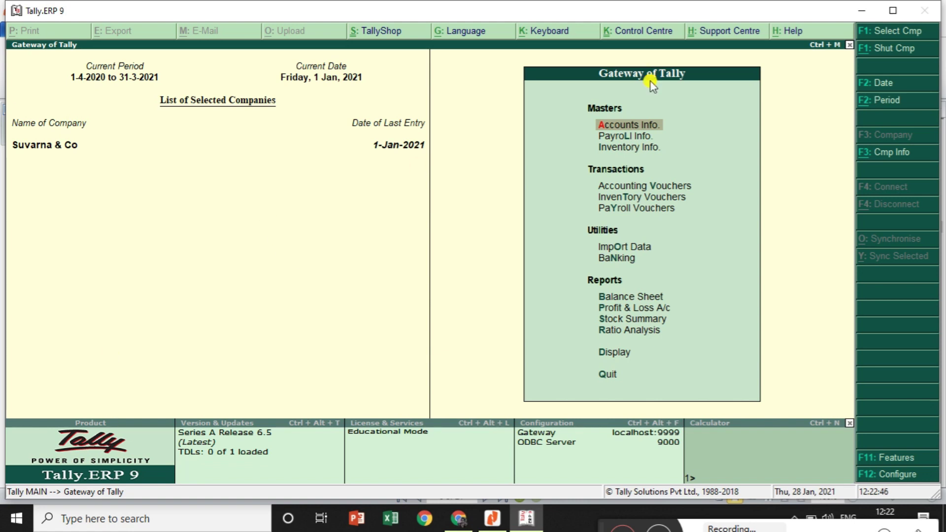
# Start a new stock item named Olive Oil under Primary
pyautogui.click(642, 147)
pyautogui.press('Down')
pyautogui.press('Return')
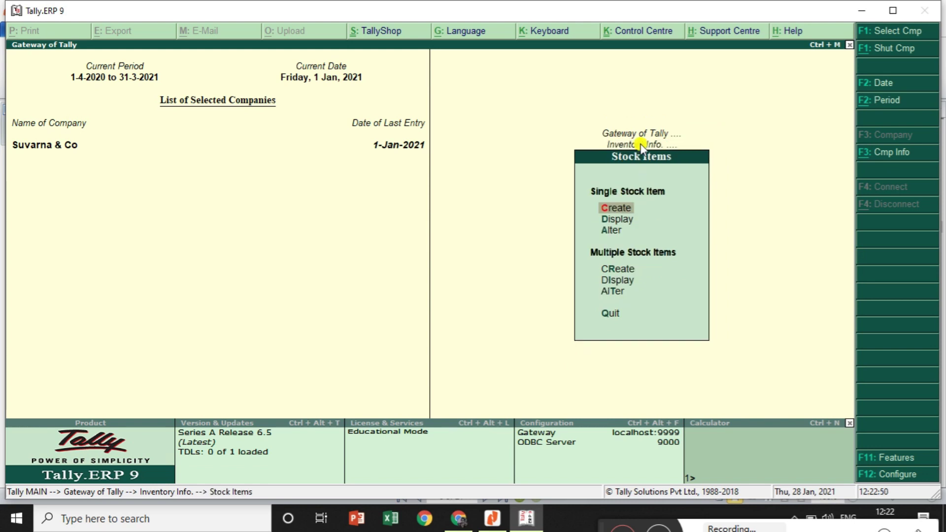
pyautogui.press('Return')
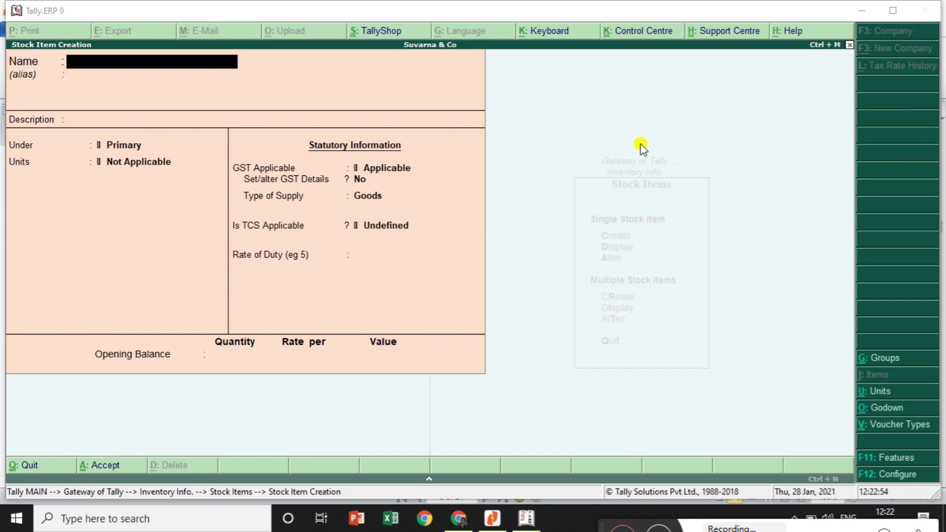
pyautogui.click(493, 518)
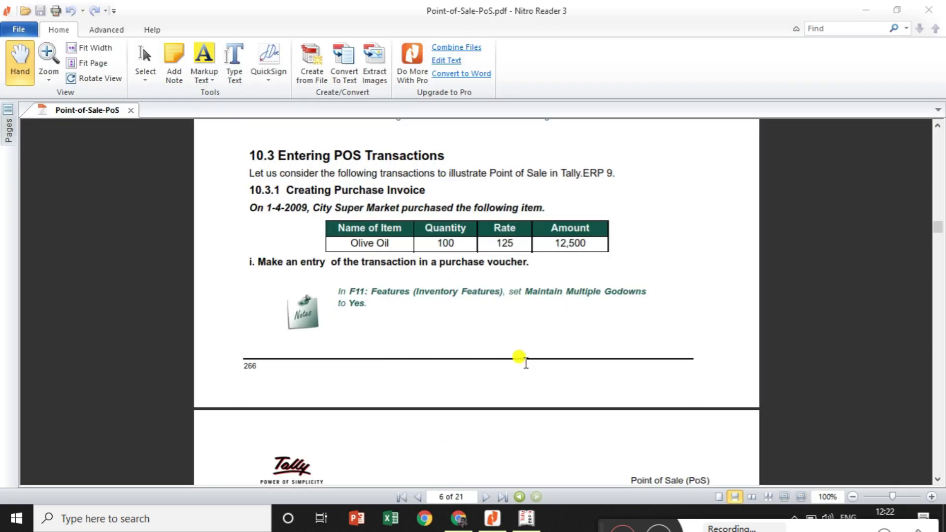
pyautogui.click(526, 519)
pyautogui.write('Oli')
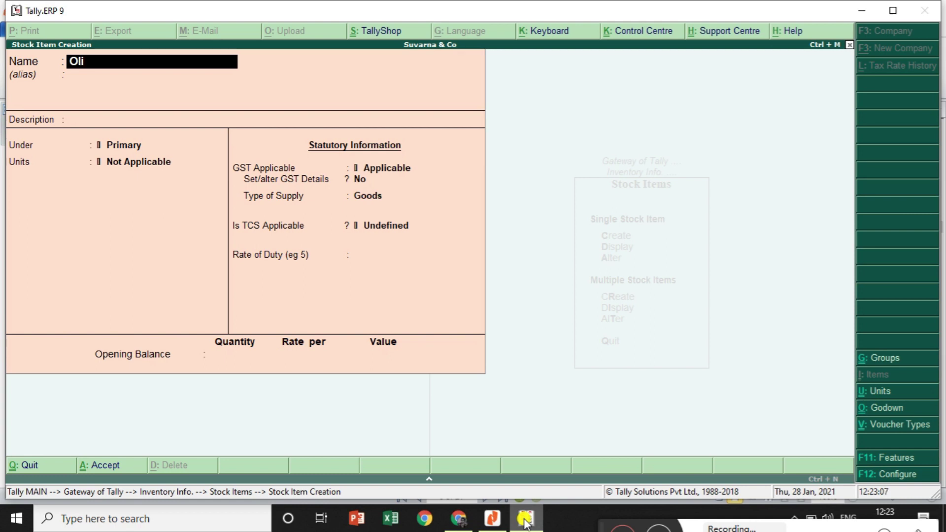
pyautogui.write('ve Oil')
pyautogui.press('Return')
pyautogui.press('Return')
pyautogui.press('Return')
pyautogui.press('Return')
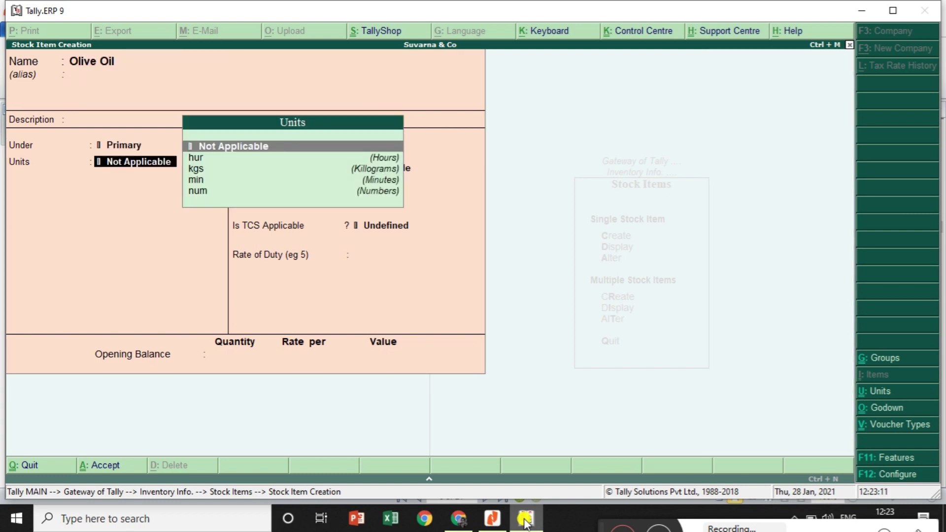
pyautogui.press('Down')
pyautogui.press('Down')
pyautogui.press('Down')
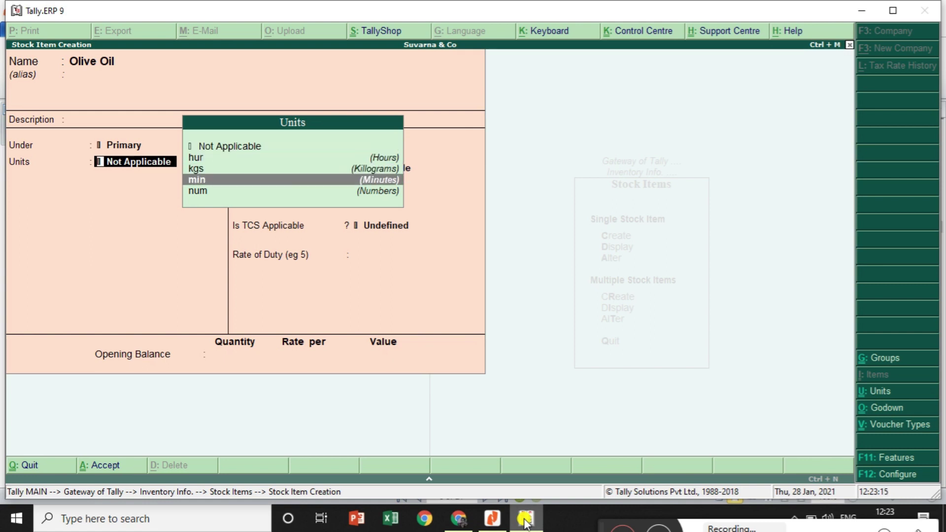
# Create the simple unit bott with formal name Bottels for the item
pyautogui.hotkey('alt', 'c')
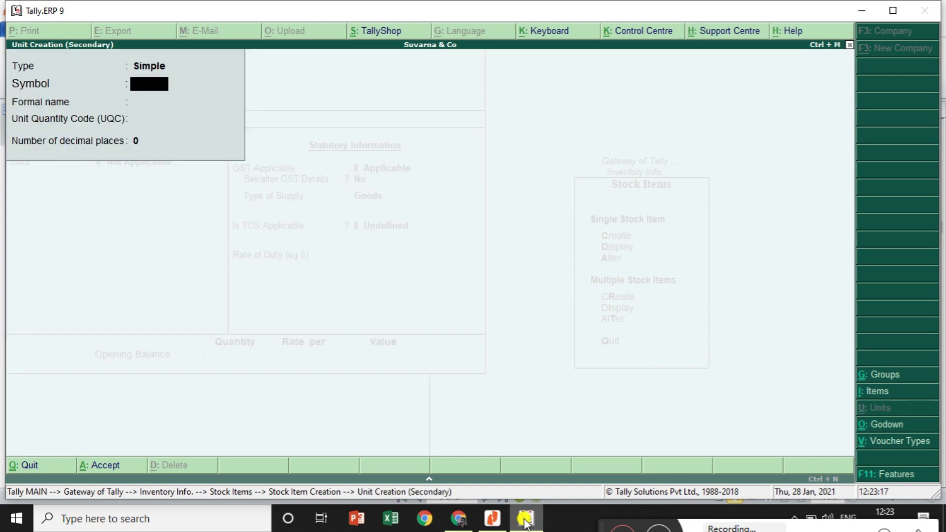
pyautogui.write('bott')
pyautogui.press('Return')
pyautogui.write('Bo')
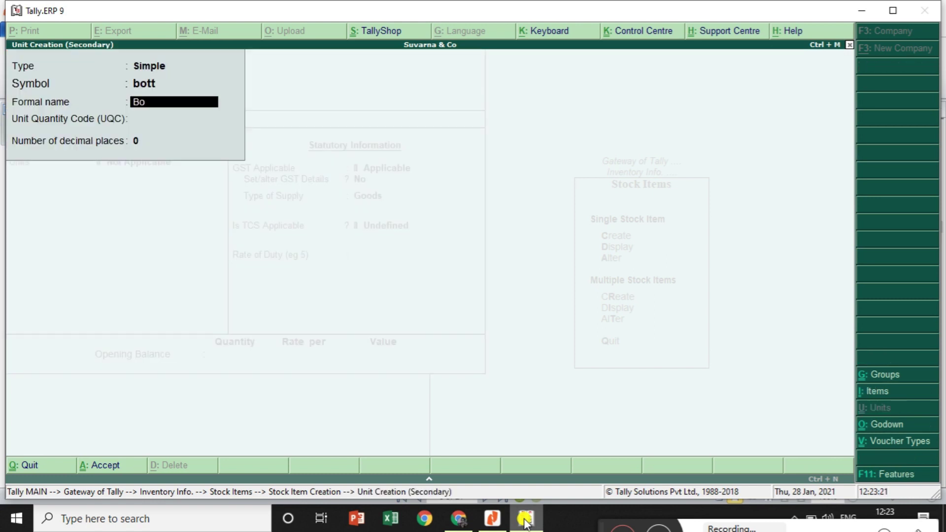
pyautogui.write('ttels')
pyautogui.press('Return')
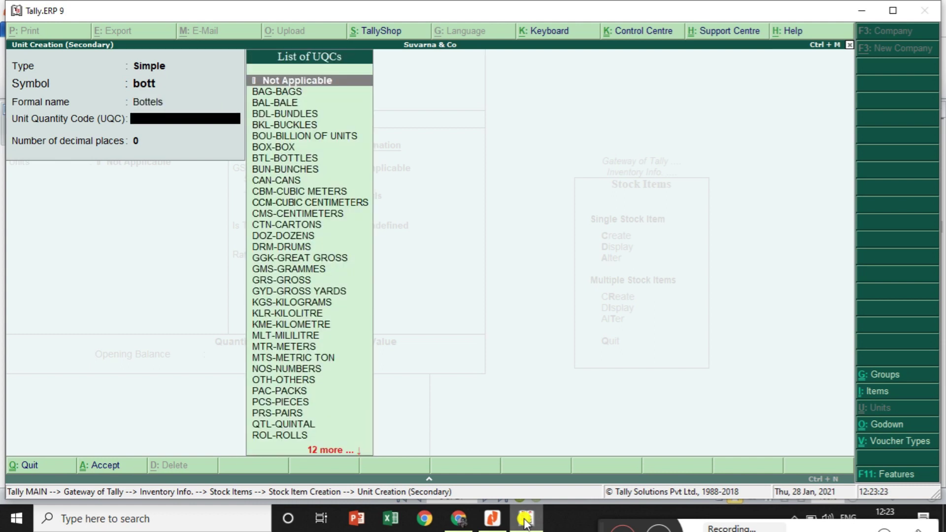
pyautogui.press('Return')
pyautogui.press('Return')
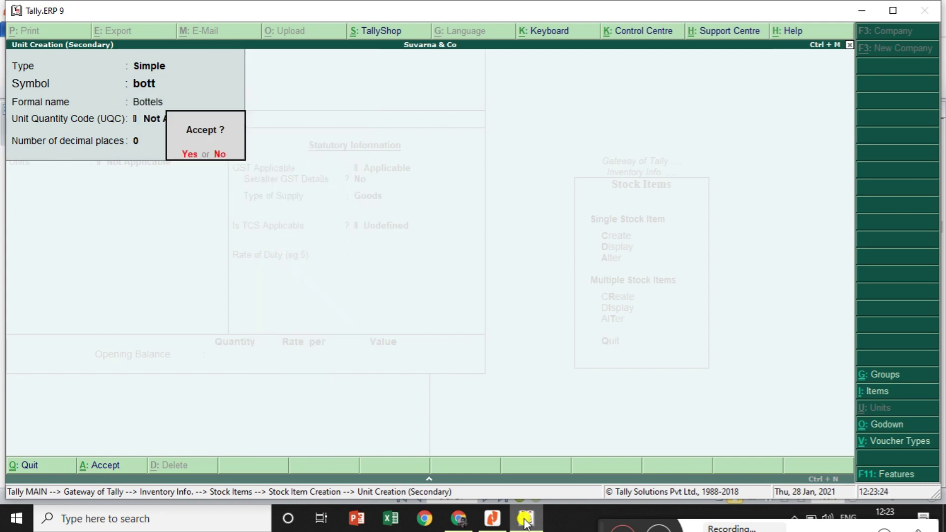
pyautogui.press('Return')
pyautogui.press('Return')
pyautogui.press('Return')
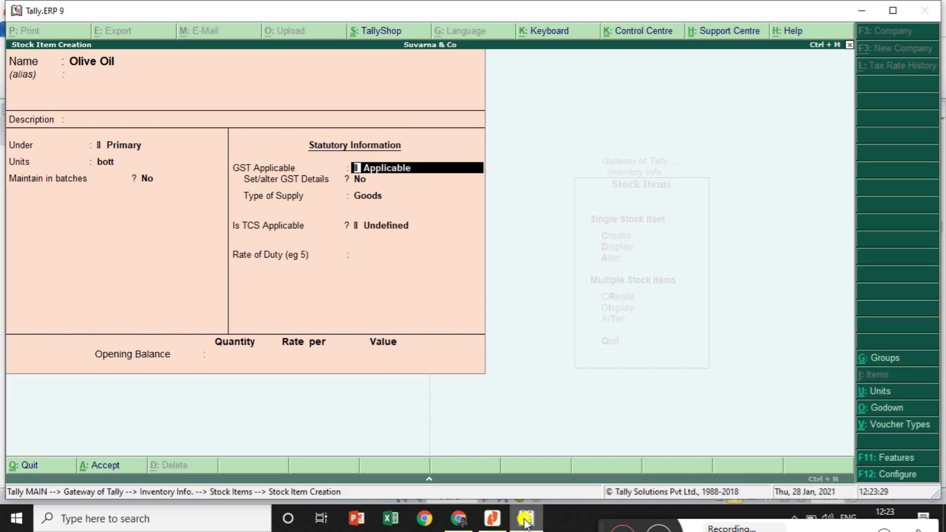
# Set Olive Oil's GST details to Taxable with a 12% integrated tax rate
pyautogui.press('Return')
pyautogui.write('yes')
pyautogui.press('Return')
pyautogui.press('Return')
pyautogui.press('Return')
pyautogui.press('Return')
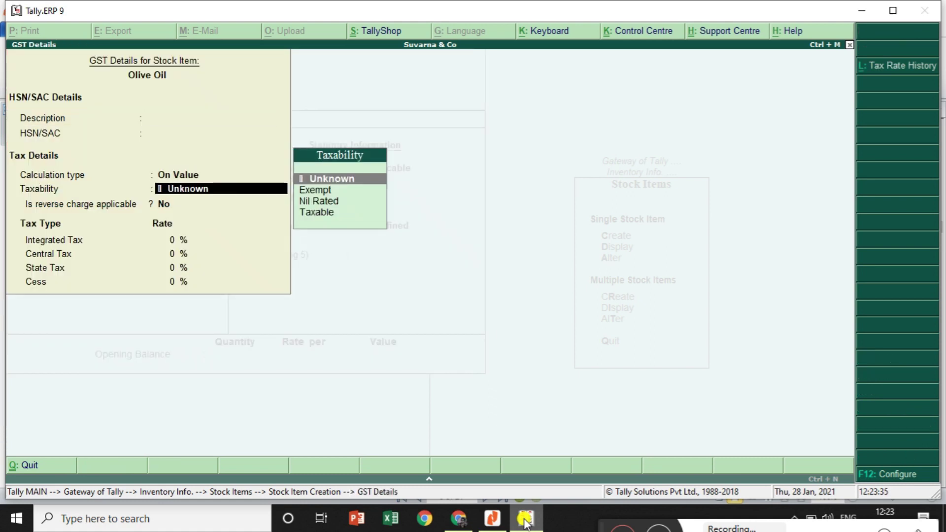
pyautogui.press('Down')
pyautogui.press('Down')
pyautogui.press('Down')
pyautogui.press('Return')
pyautogui.press('Return')
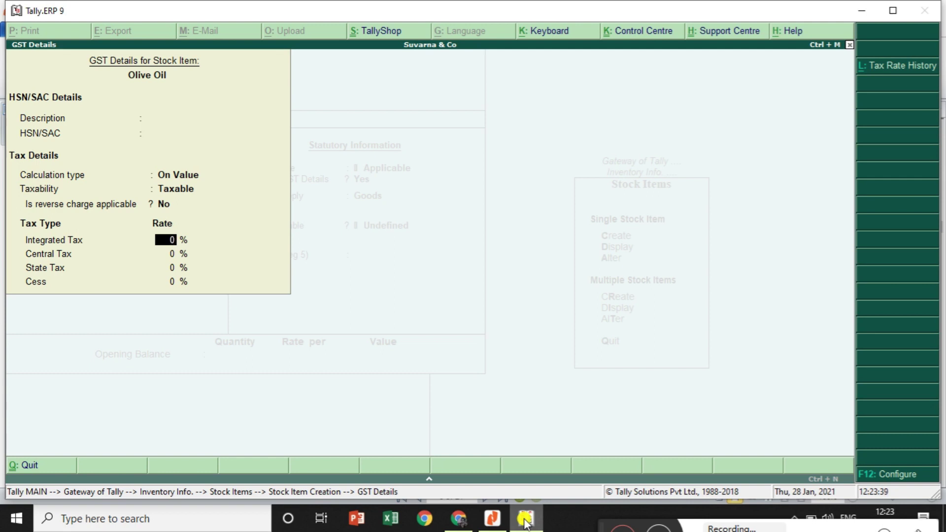
pyautogui.write('12')
pyautogui.press('Return')
pyautogui.press('Return')
pyautogui.press('Return')
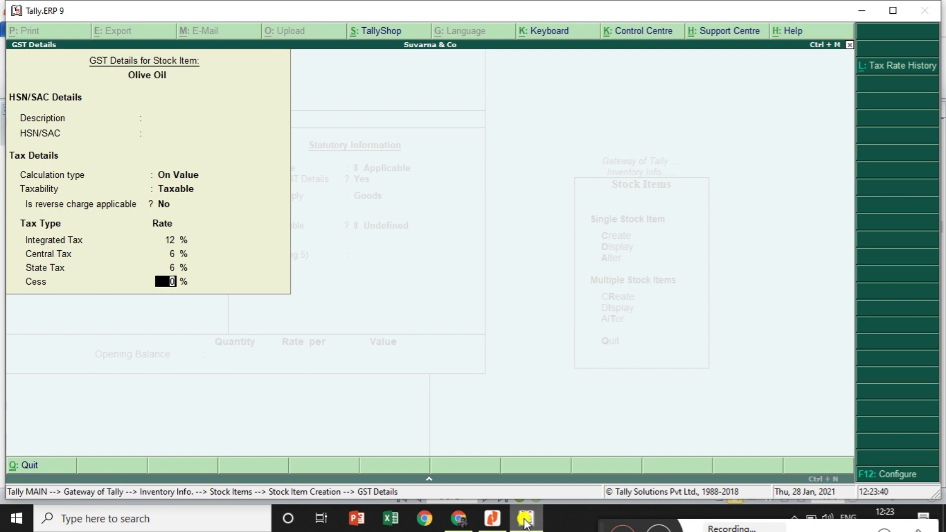
pyautogui.press('Return')
pyautogui.press('Return')
pyautogui.press('Return')
pyautogui.press('Return')
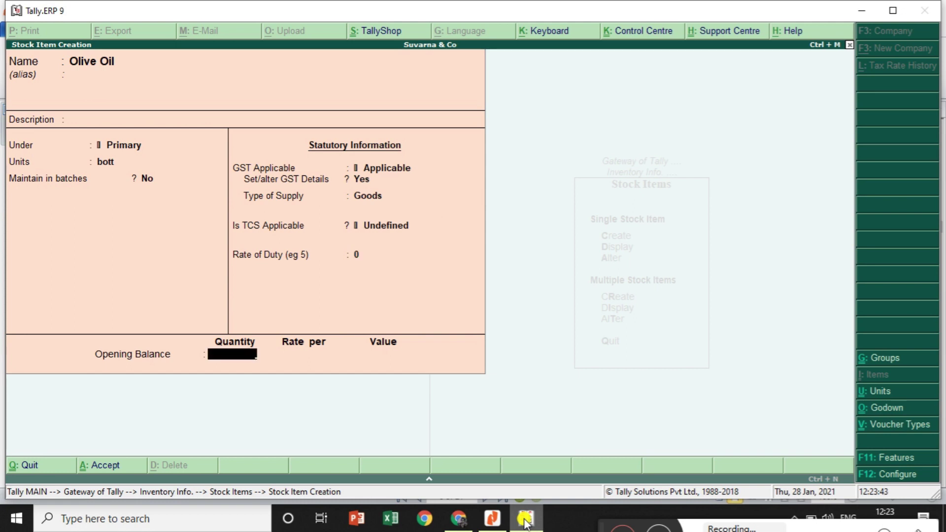
# Enter opening stock of 150 bott at 120 in Bangalore godown, save, and return to Gateway
pyautogui.click(526, 519)
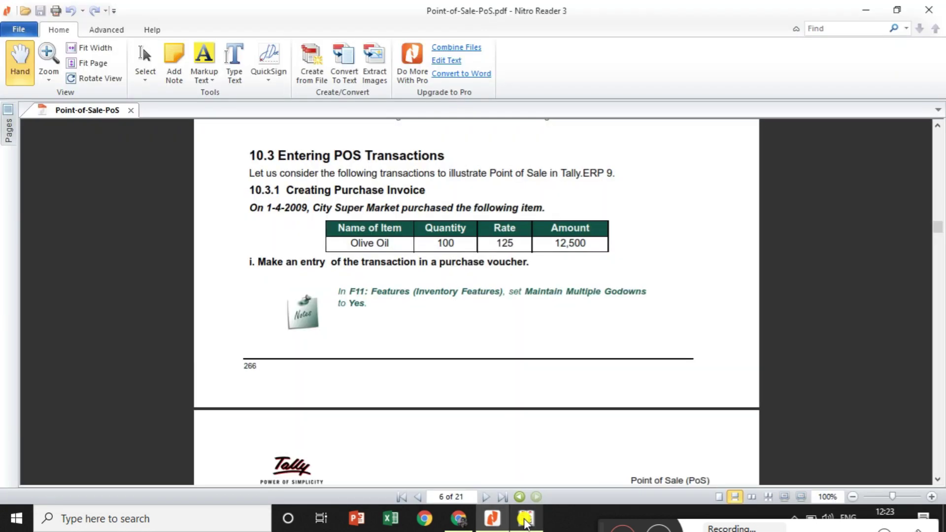
pyautogui.click(525, 520)
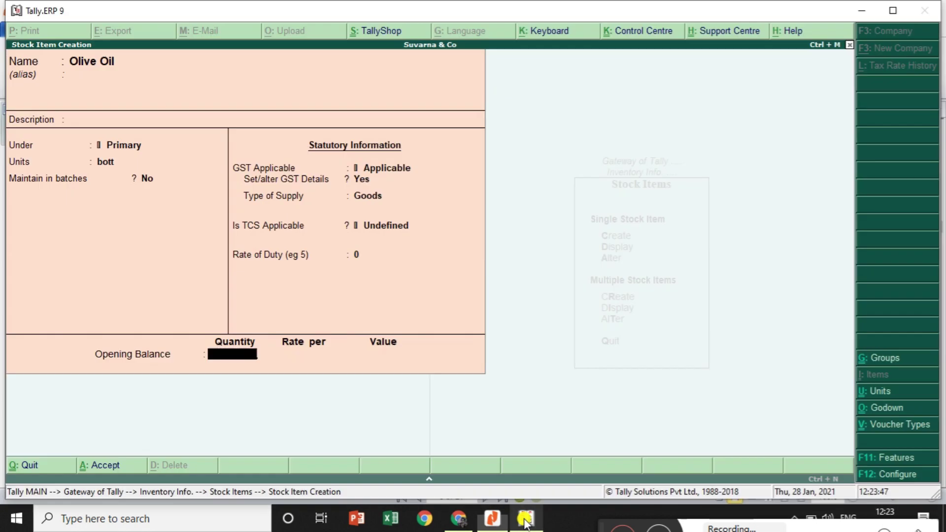
pyautogui.write('150')
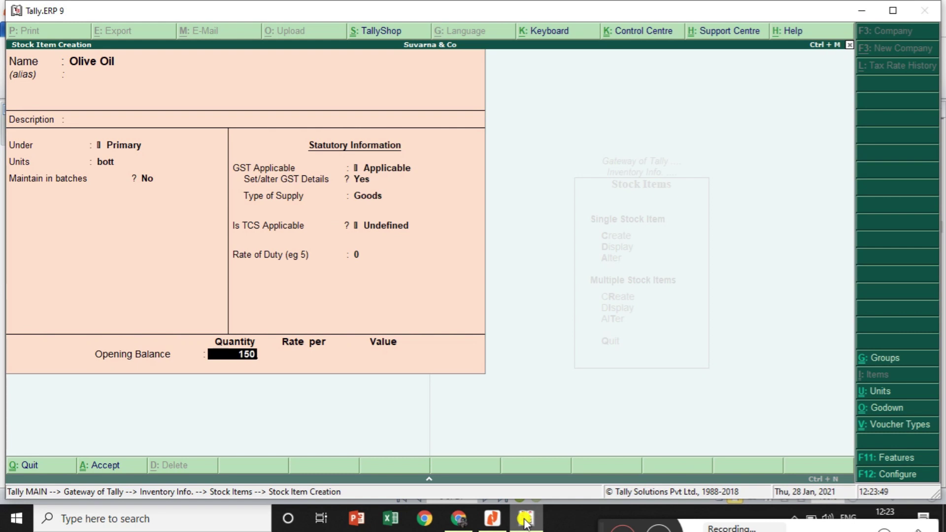
pyautogui.press('Return')
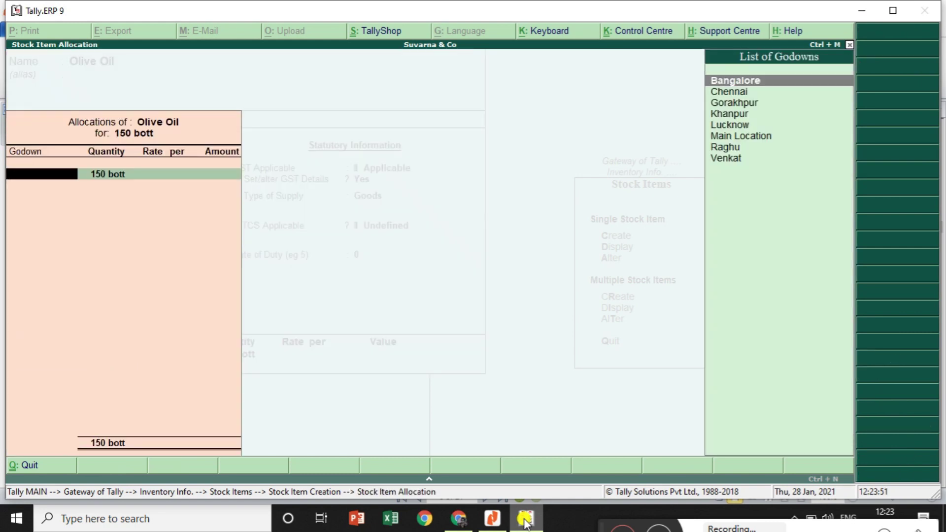
pyautogui.press('Return')
pyautogui.press('Return')
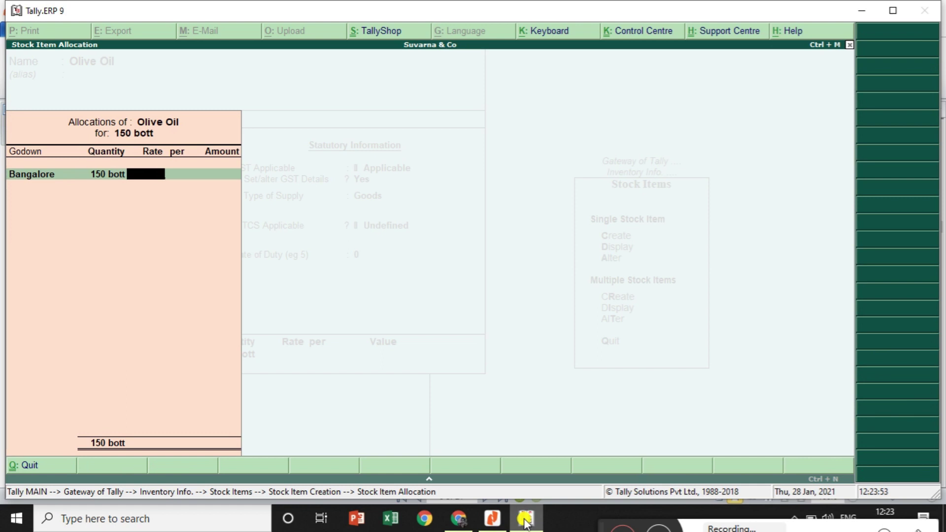
pyautogui.hotkey('alt', 'Tab')
pyautogui.hotkey('alt', 'Tab')
pyautogui.write('120')
pyautogui.press('Return')
pyautogui.press('Return')
pyautogui.press('Return')
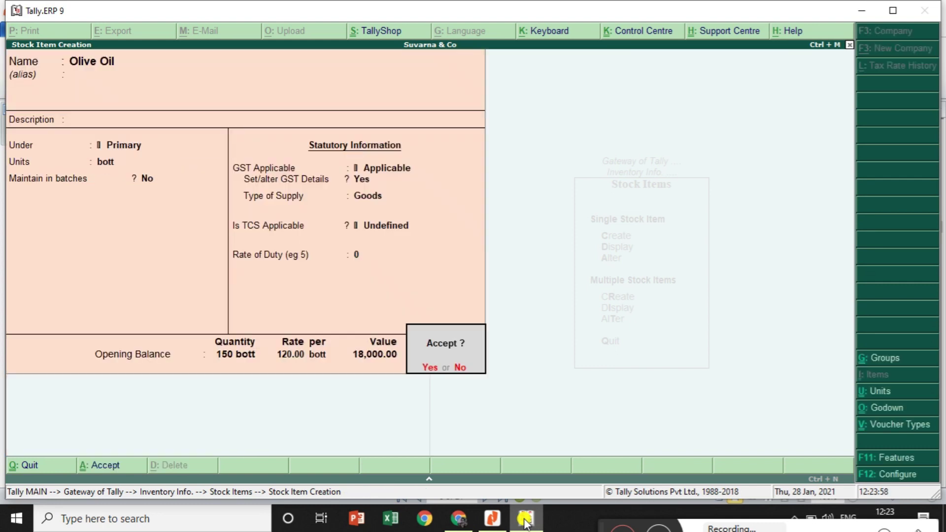
pyautogui.press('Return')
pyautogui.press('Escape')
pyautogui.press('Return')
pyautogui.press('Escape')
pyautogui.press('Escape')
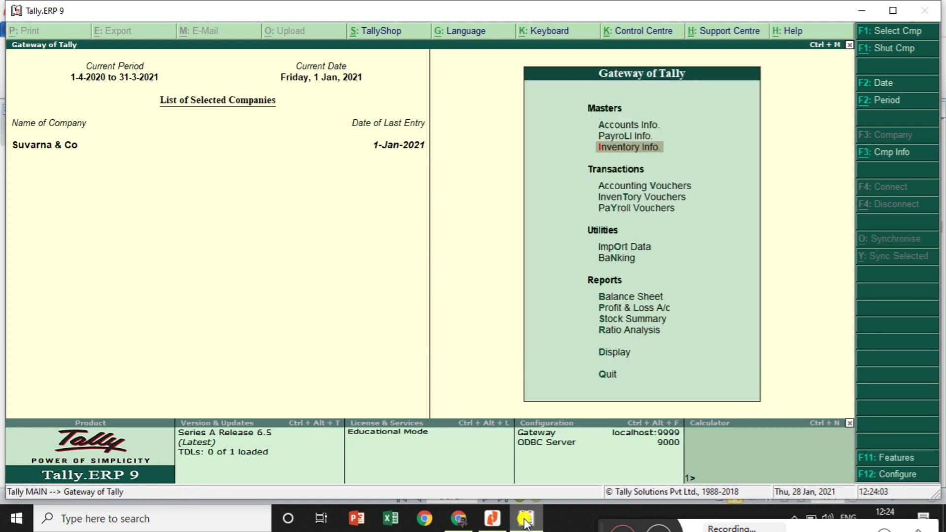
# Start a new ledger with the customer's name under Sundry Debtors
pyautogui.press('Up')
pyautogui.press('Up')
pyautogui.press('Return')
pyautogui.press('Down')
pyautogui.press('Return')
pyautogui.press('Return')
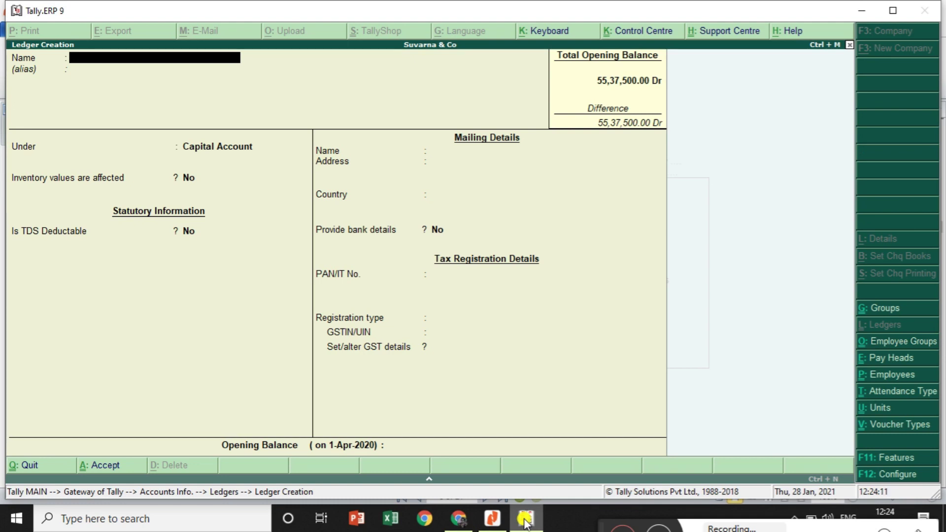
pyautogui.write('Hemanth')
pyautogui.press('Return')
pyautogui.write('S')
pyautogui.press('Down')
pyautogui.press('Down')
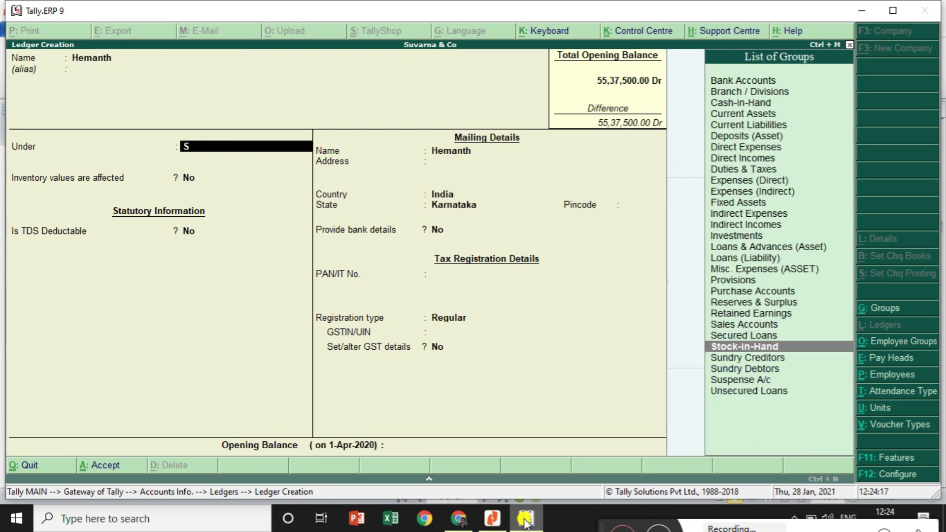
pyautogui.press('Down')
pyautogui.press('Down')
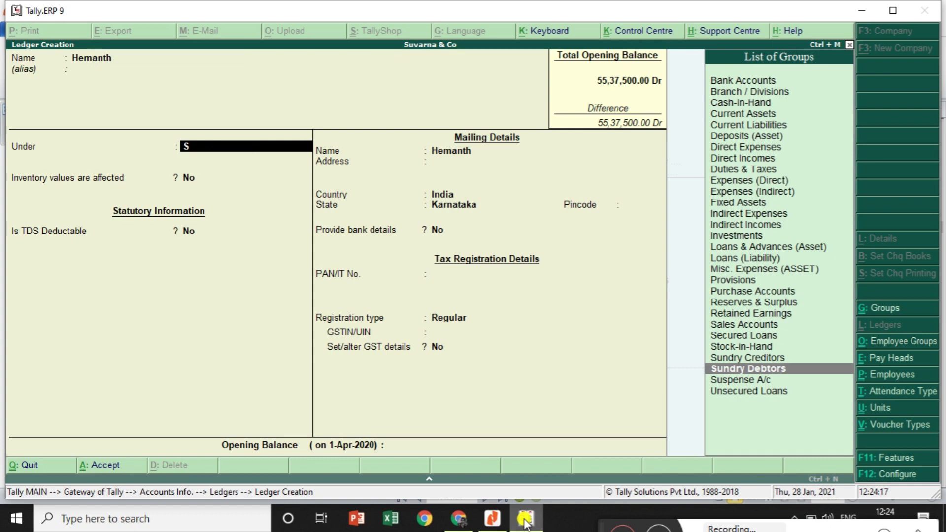
pyautogui.press('Return')
pyautogui.press('Return')
pyautogui.press('Return')
pyautogui.press('Return')
pyautogui.press('Return')
pyautogui.press('Return')
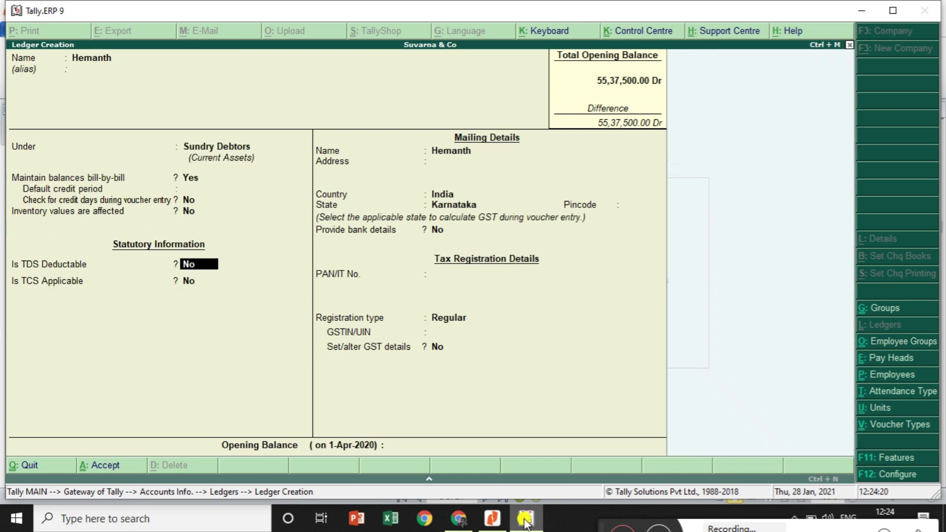
# Set the GST registration type to Unregistered, save the ledger, and return to the Ledgers menu
pyautogui.press('Return')
pyautogui.press('Return')
pyautogui.press('Return')
pyautogui.press('Return')
pyautogui.press('Return')
pyautogui.press('Return')
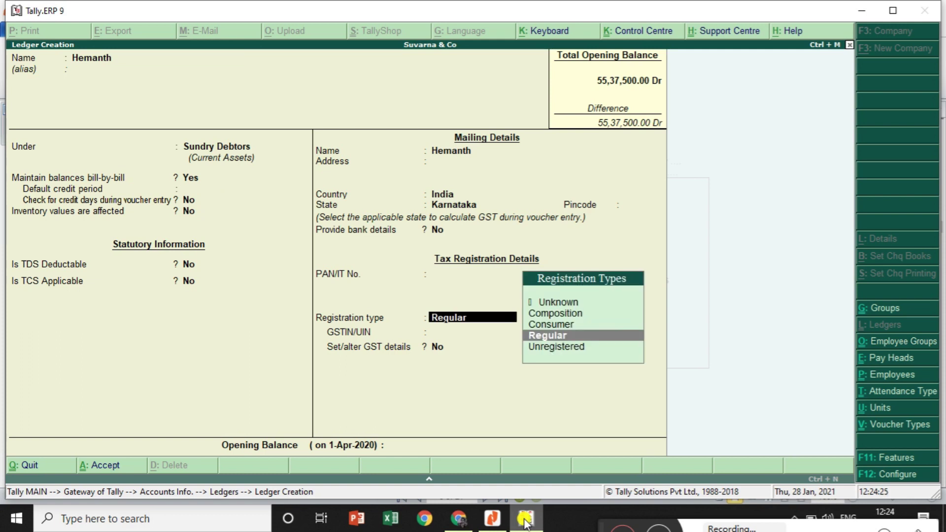
pyautogui.press('Down')
pyautogui.press('Return')
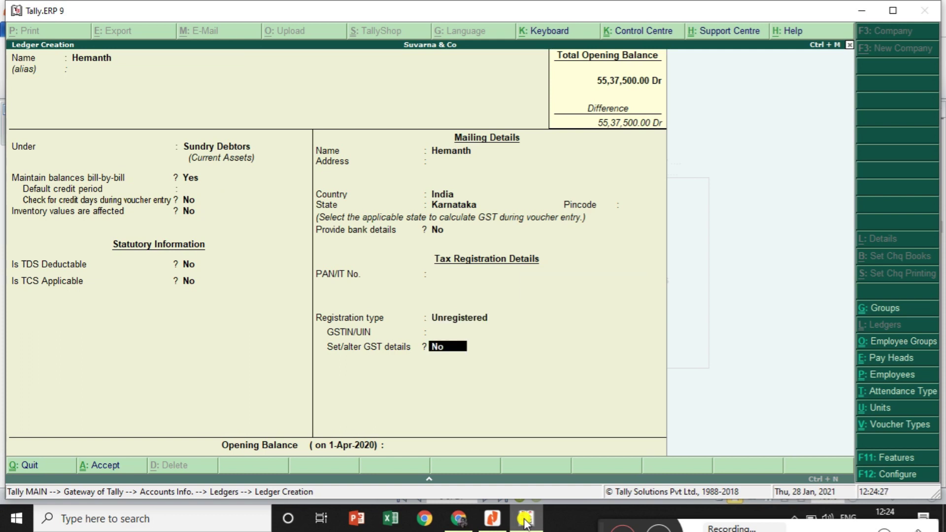
pyautogui.press('Return')
pyautogui.press('Return')
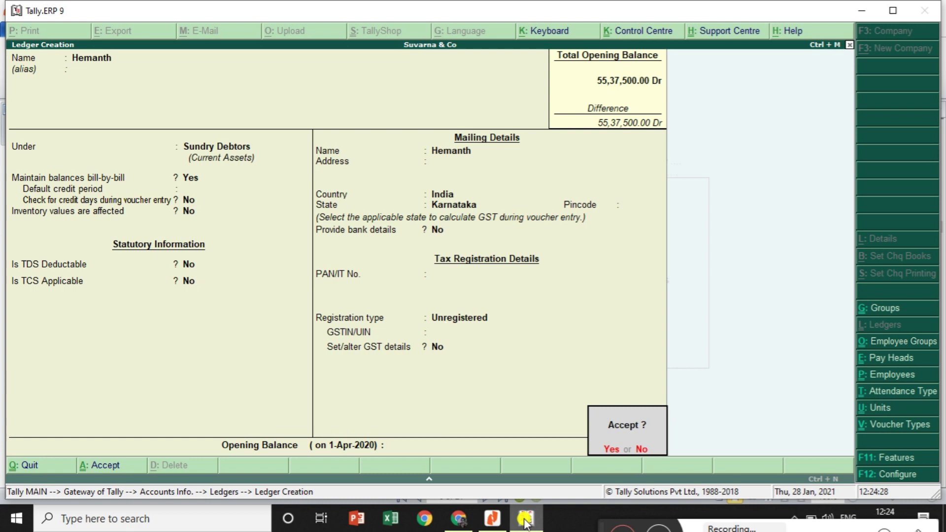
pyautogui.press('Return')
pyautogui.press('Escape')
pyautogui.press('Return')
pyautogui.press('Down')
pyautogui.press('Down')
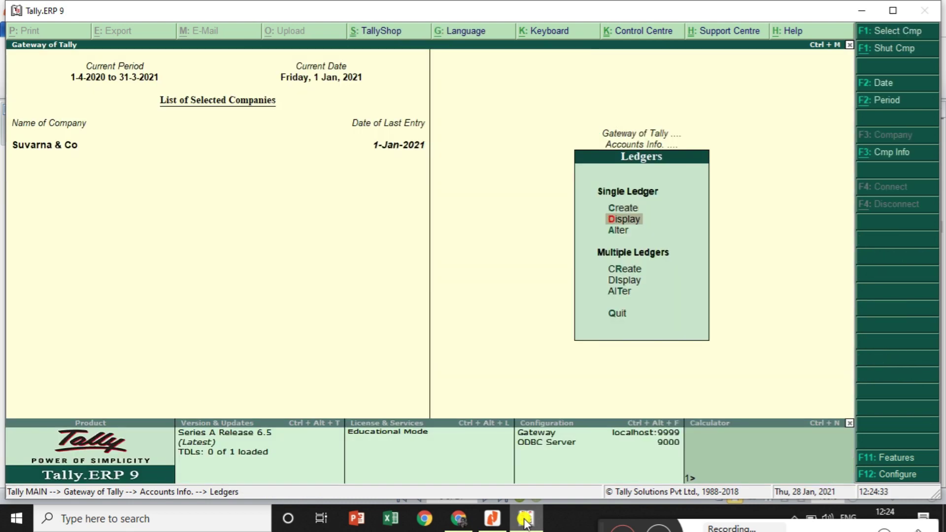
# Review the Cgst ledger, keeping Central Tax as its tax type, and save it
pyautogui.press('Return')
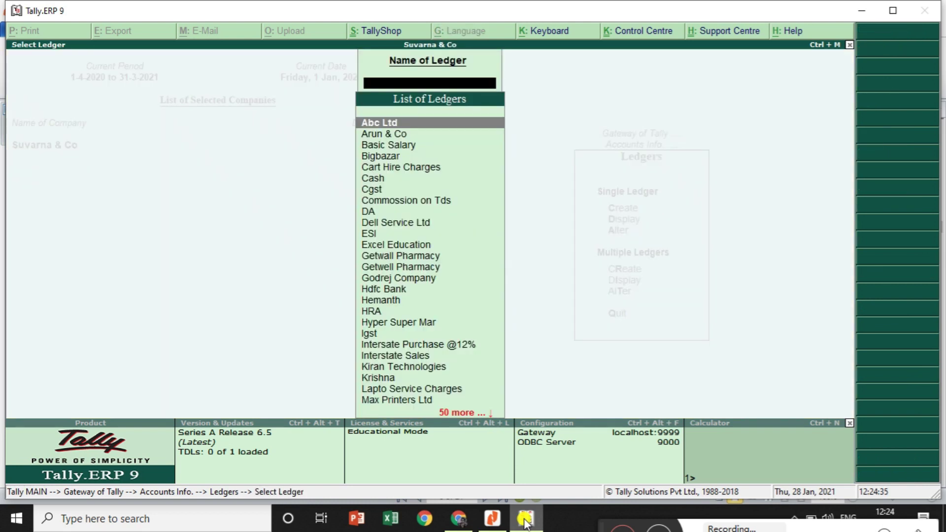
pyautogui.write('c')
pyautogui.press('Down')
pyautogui.press('Down')
pyautogui.press('Return')
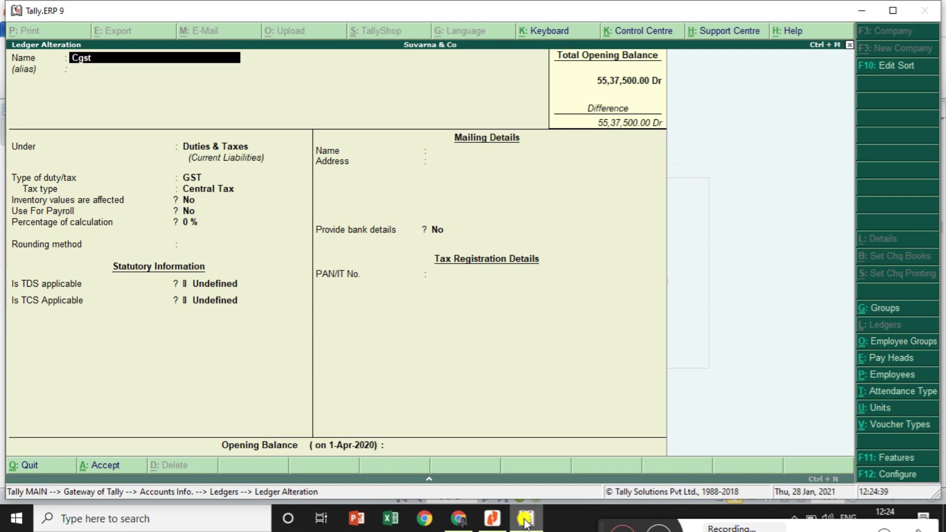
pyautogui.press('Return')
pyautogui.press('Return')
pyautogui.press('Return')
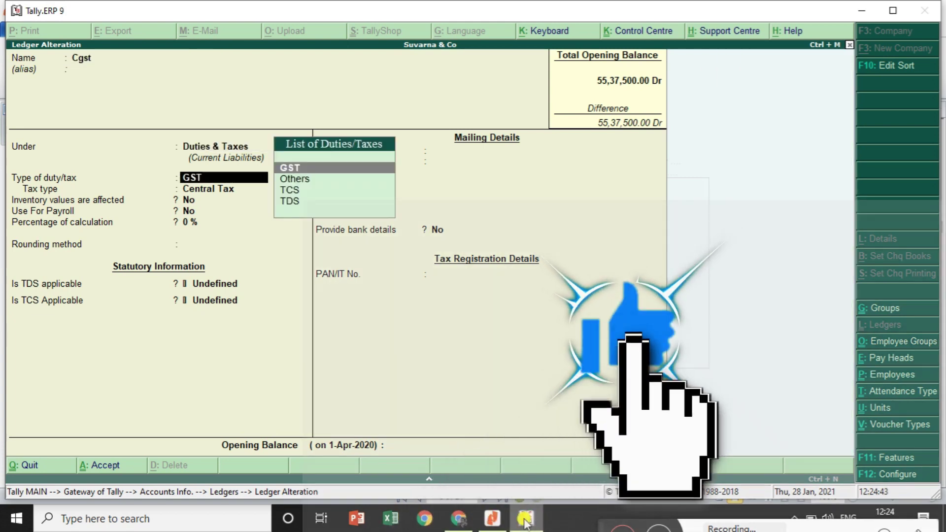
pyautogui.press('Return')
pyautogui.press('Return')
pyautogui.press('Return')
pyautogui.press('Return')
pyautogui.press('Return')
pyautogui.press('Return')
pyautogui.press('Return')
pyautogui.press('Return')
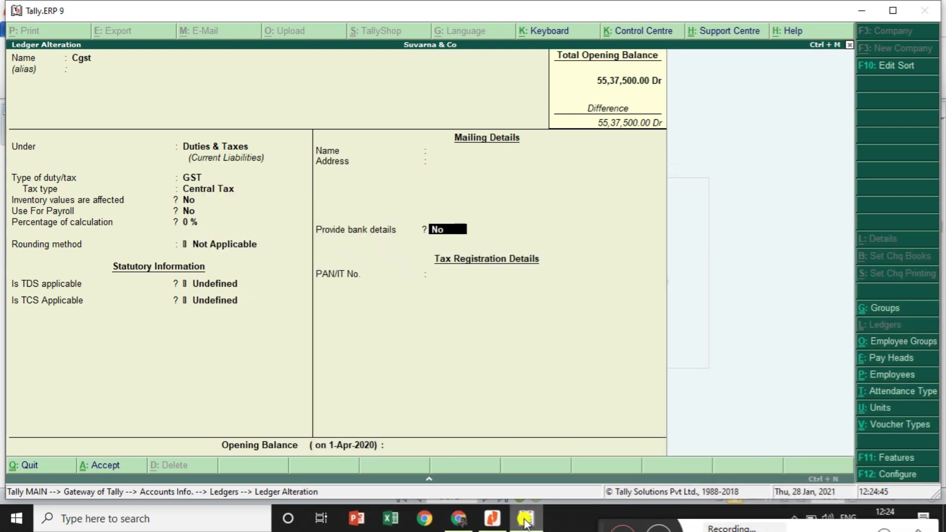
pyautogui.press('Return')
pyautogui.press('Return')
pyautogui.press('Return')
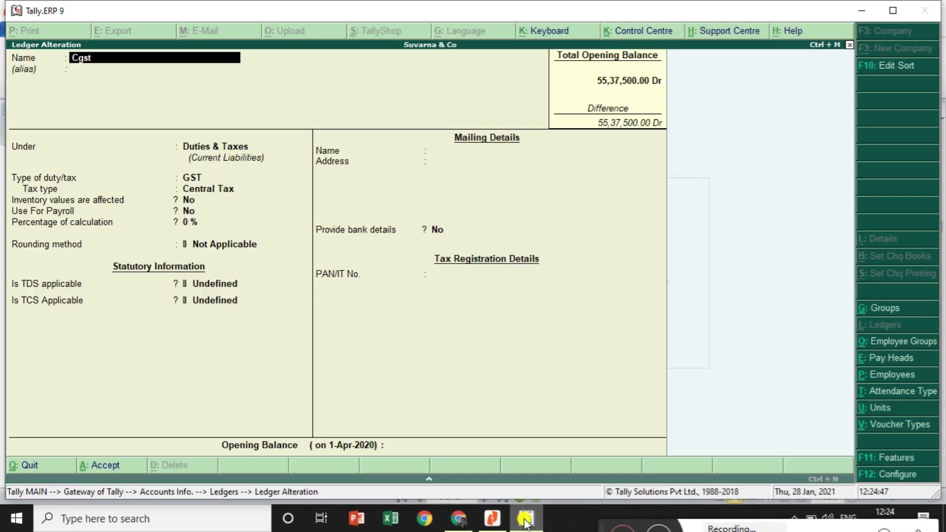
pyautogui.press('Escape')
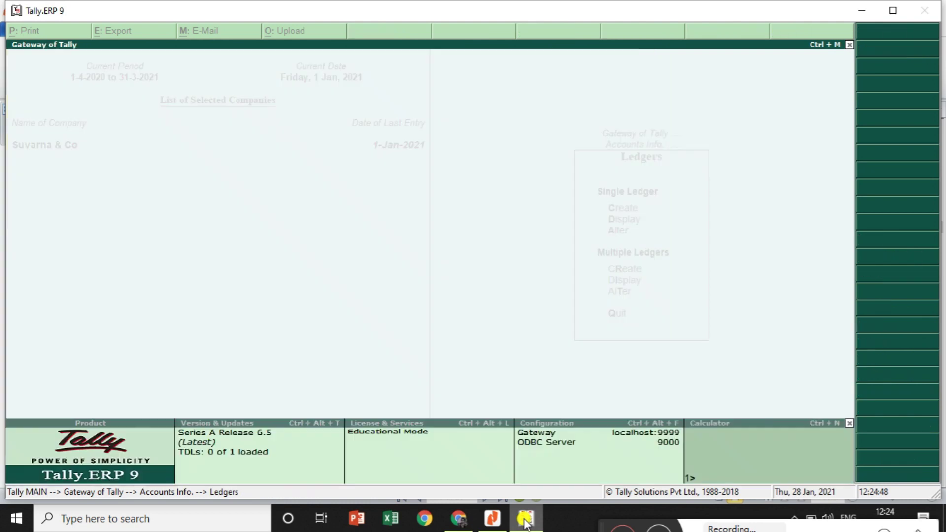
# Set the Sgst ledger under Duties & Taxes to State Tax and save it
pyautogui.write('s')
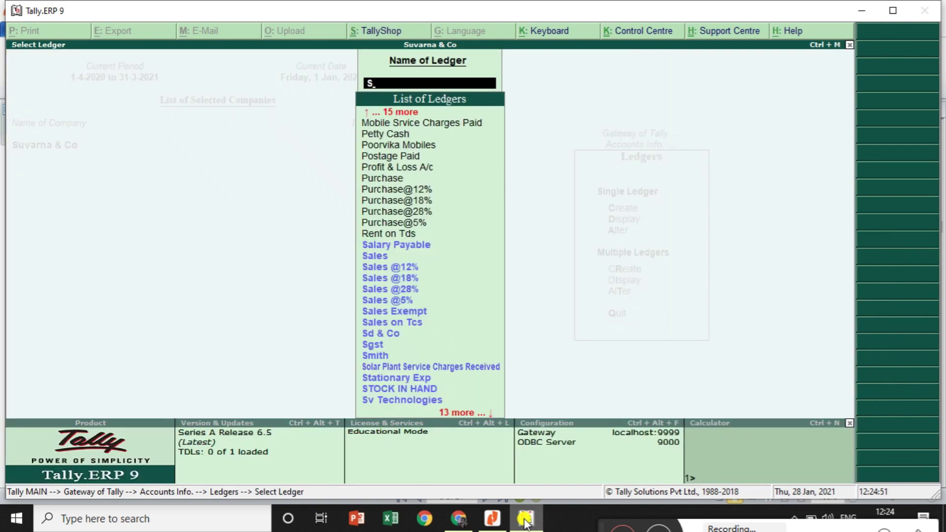
pyautogui.press('Down')
pyautogui.press('Down')
pyautogui.press('Down')
pyautogui.press('Down')
pyautogui.press('Down')
pyautogui.press('Down')
pyautogui.press('Down')
pyautogui.press('Down')
pyautogui.press('Down')
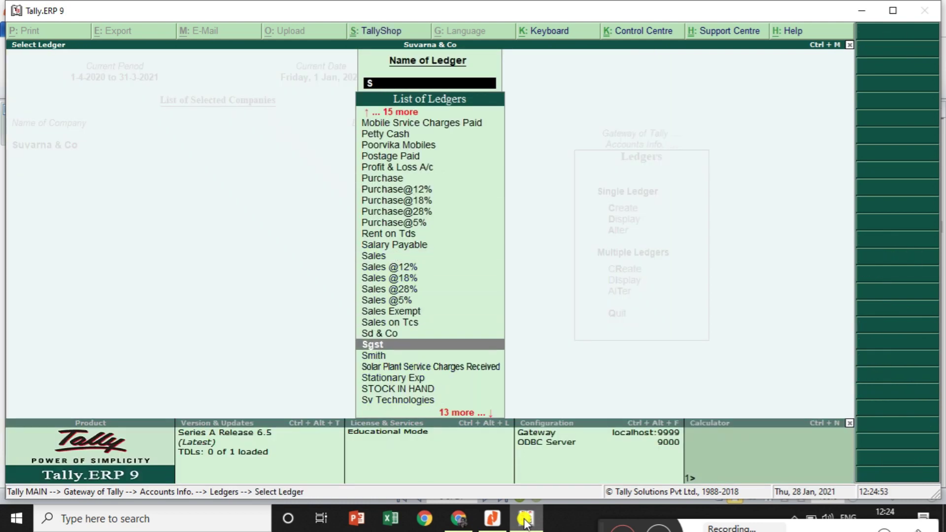
pyautogui.press('Return')
pyautogui.press('Return')
pyautogui.press('Return')
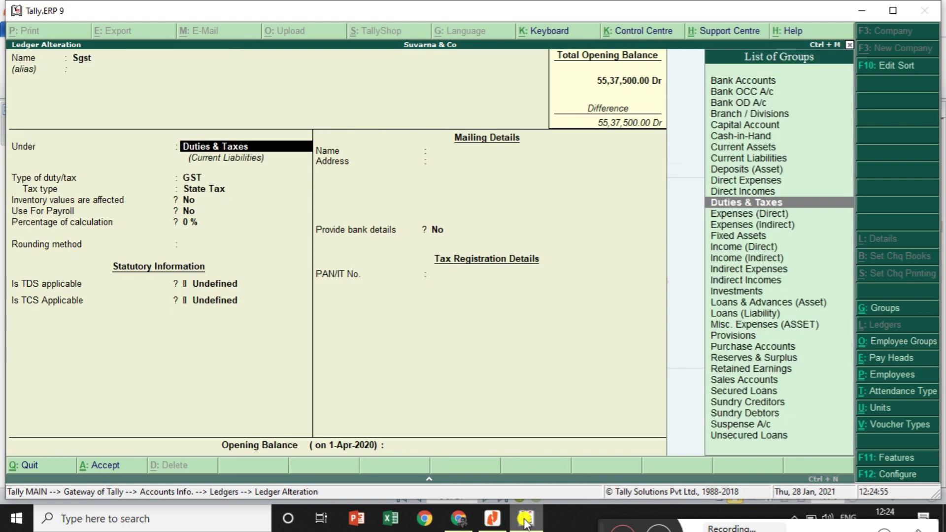
pyautogui.press('Return')
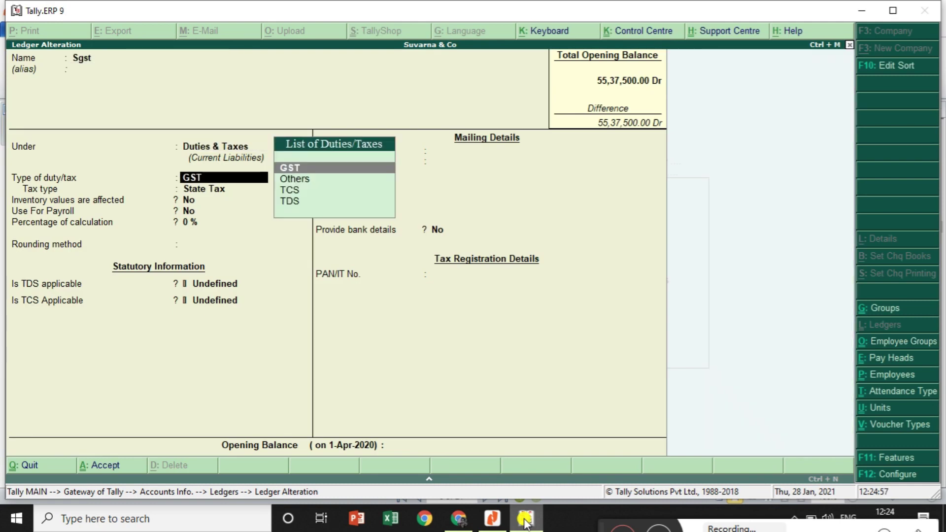
pyautogui.press('Return')
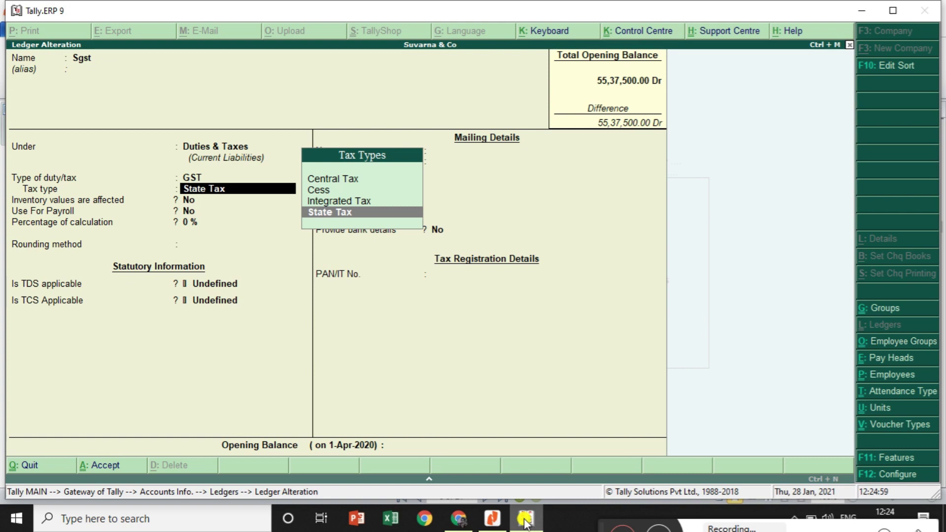
pyautogui.press('Return')
pyautogui.press('Return')
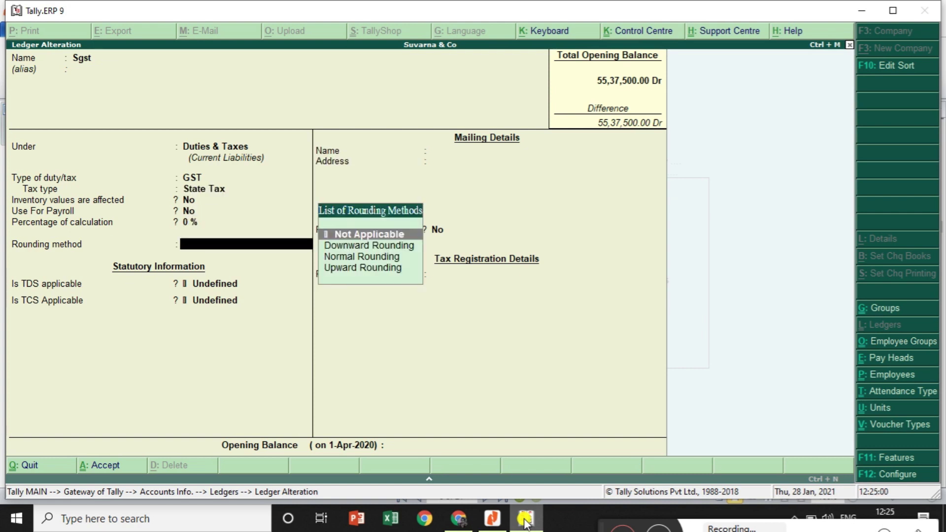
pyautogui.hotkey('ctrl', 'a')
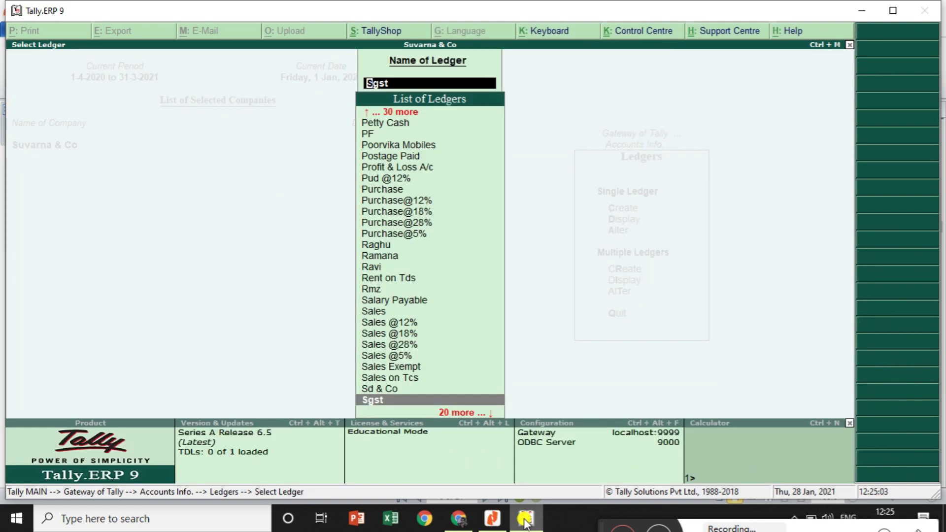
pyautogui.press('Down')
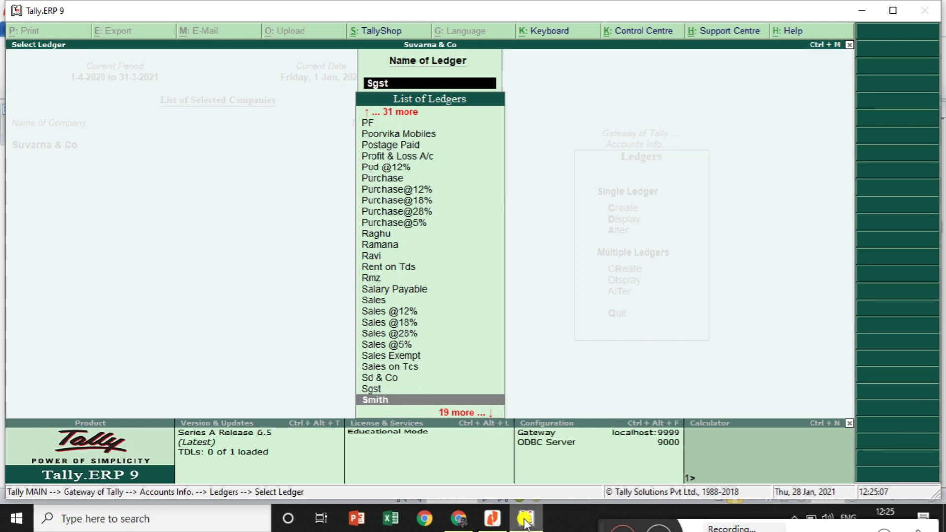
pyautogui.write('sgst')
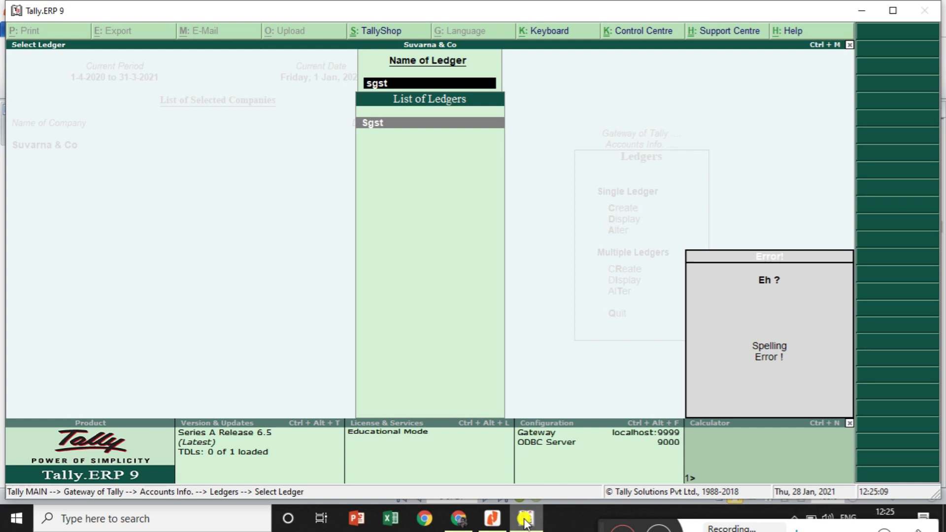
pyautogui.press('BackSpace')
pyautogui.press('BackSpace')
pyautogui.press('BackSpace')
pyautogui.press('BackSpace')
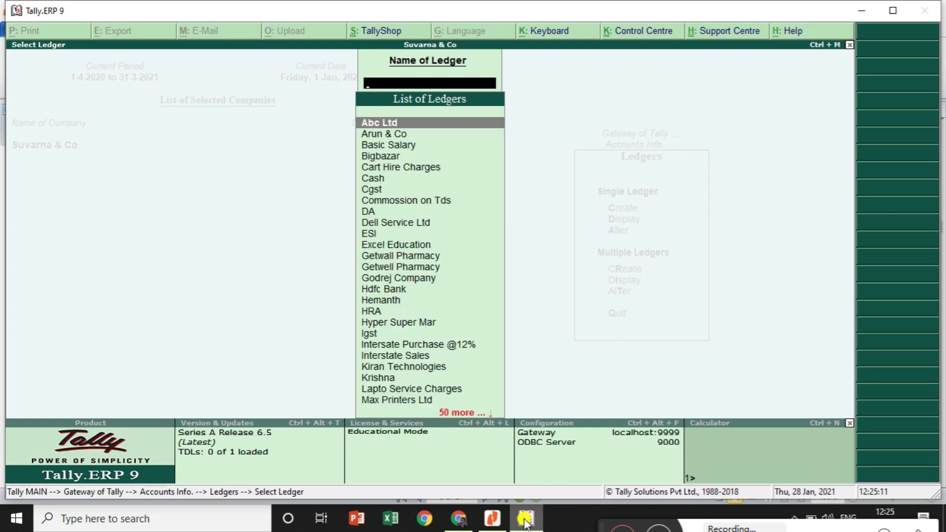
pyautogui.write('sa')
pyautogui.press('Down')
pyautogui.press('Down')
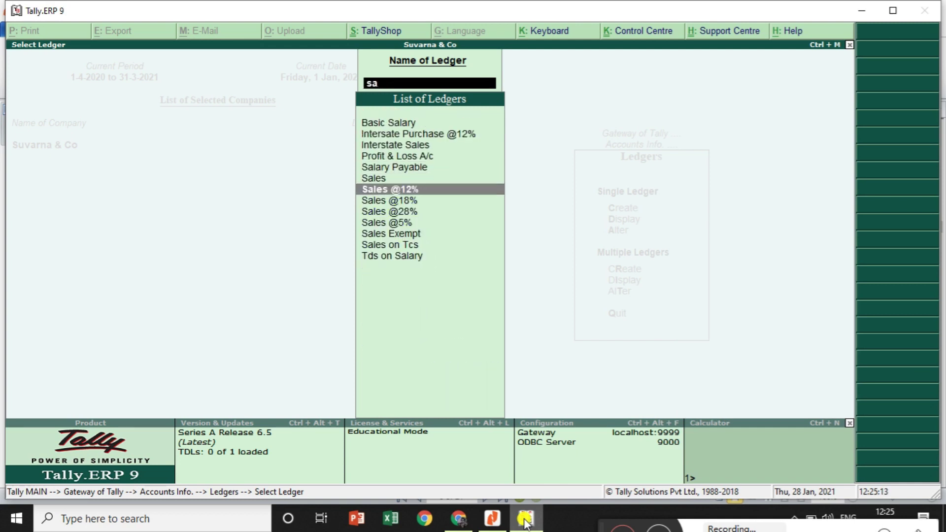
pyautogui.press('Return')
pyautogui.press('Return')
pyautogui.press('Return')
pyautogui.press('Return')
pyautogui.press('Return')
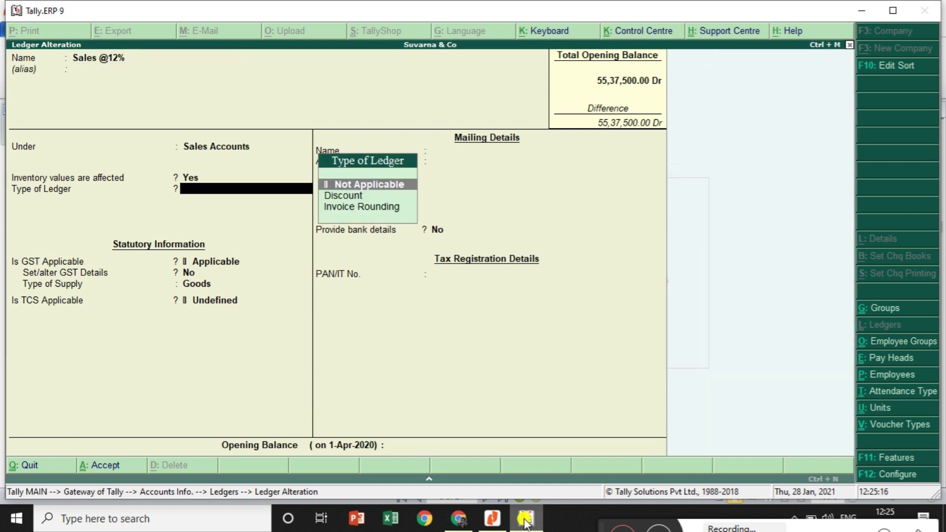
pyautogui.press('Return')
pyautogui.press('y')
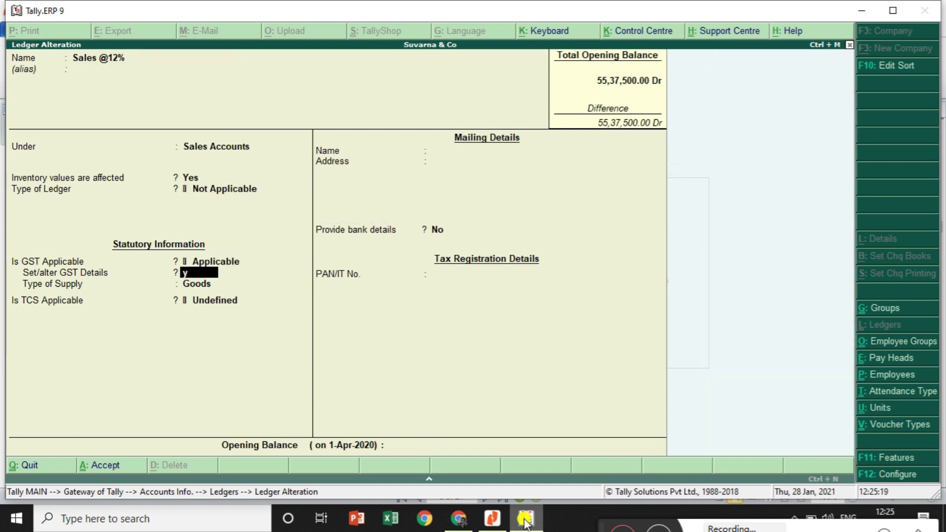
pyautogui.press('Return')
pyautogui.press('Return')
pyautogui.press('Return')
pyautogui.press('Return')
pyautogui.press('Return')
pyautogui.press('Return')
pyautogui.press('Return')
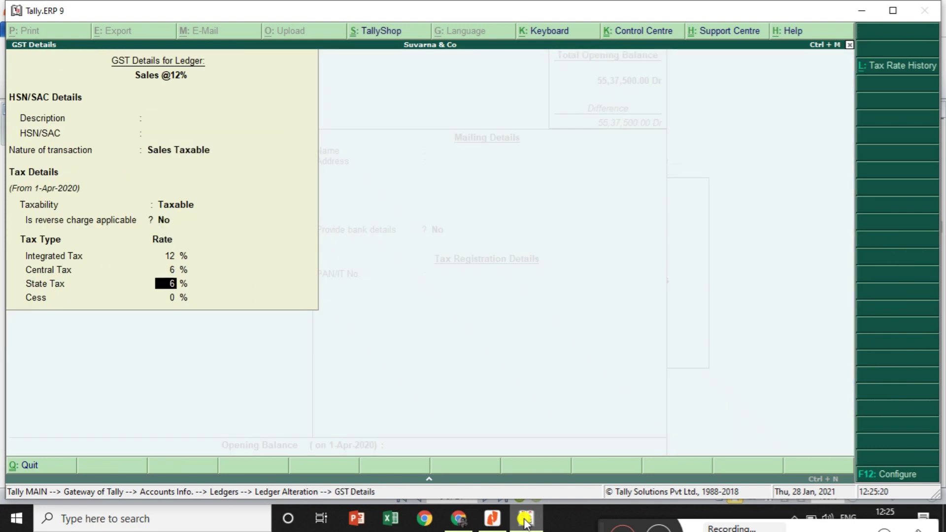
pyautogui.press('Return')
pyautogui.press('Return')
pyautogui.press('Return')
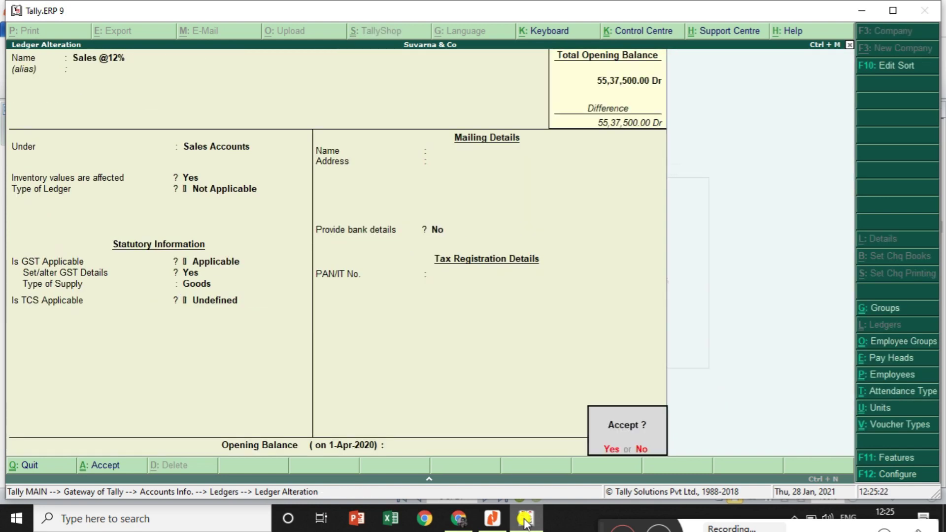
pyautogui.press('Return')
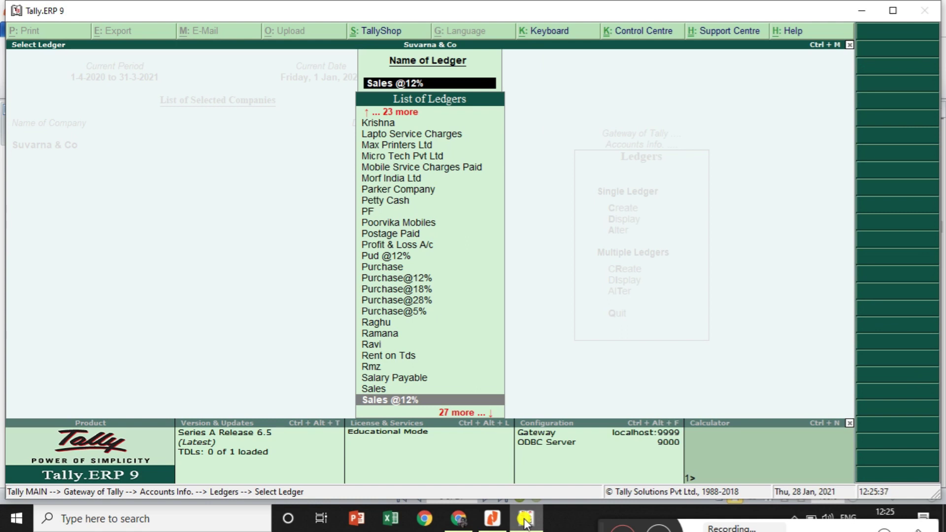
# Back out to Gateway and open a sales voucher of type Pos Invoice, No. 1
pyautogui.press('BackSpace')
pyautogui.press('Escape')
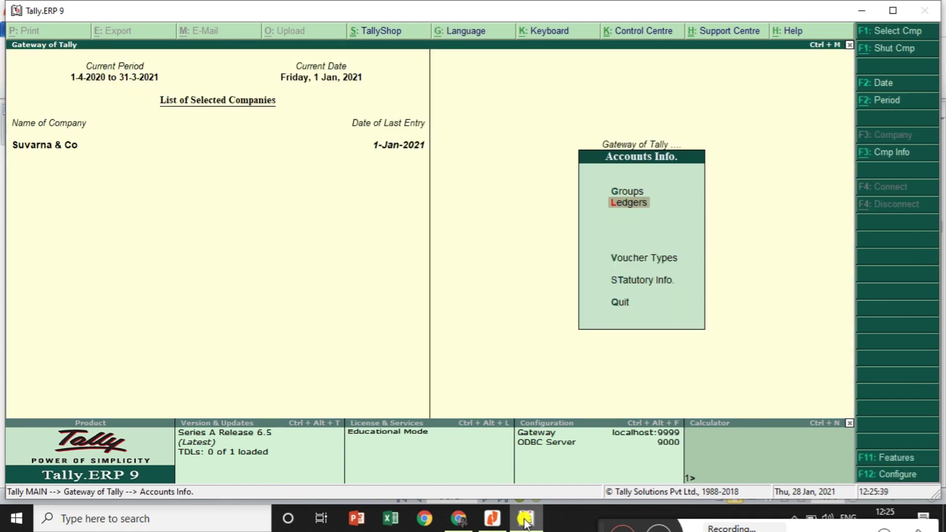
pyautogui.press('Escape')
pyautogui.press('Down')
pyautogui.press('Down')
pyautogui.press('Down')
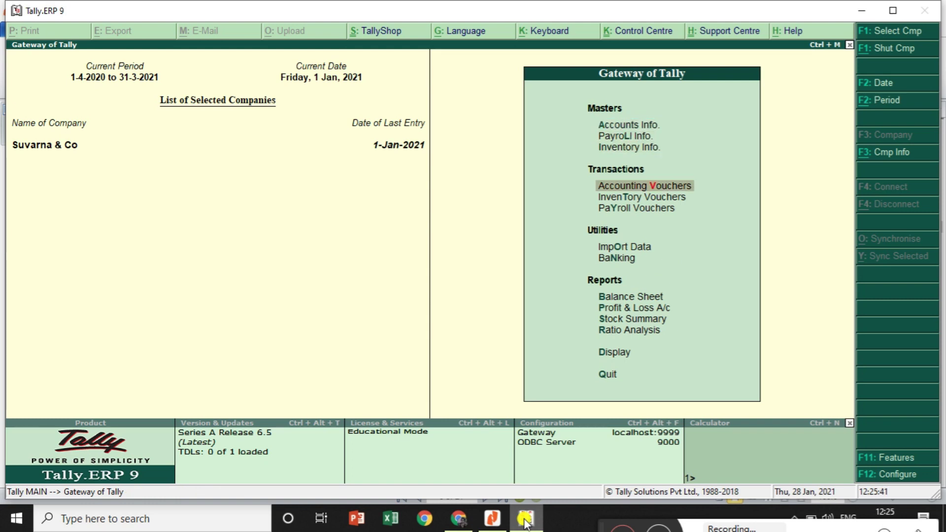
pyautogui.press('Return')
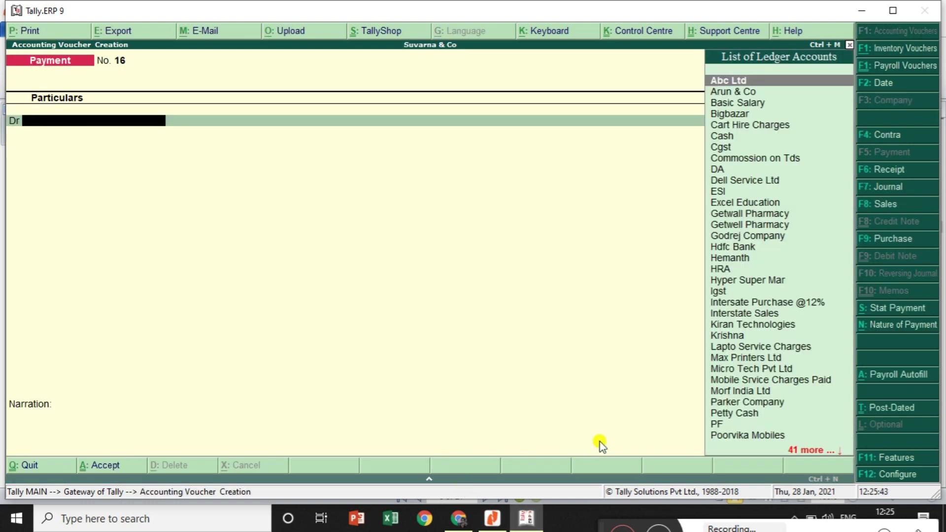
pyautogui.click(891, 205)
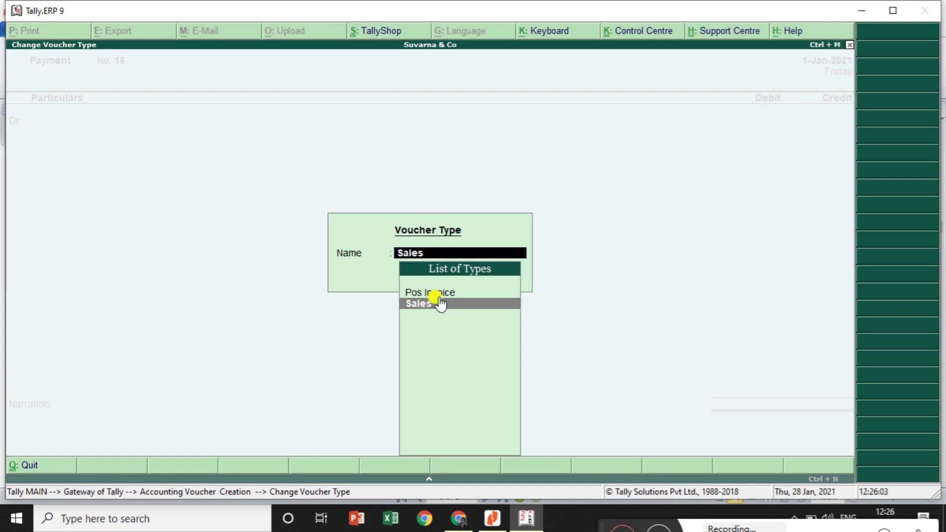
pyautogui.click(439, 294)
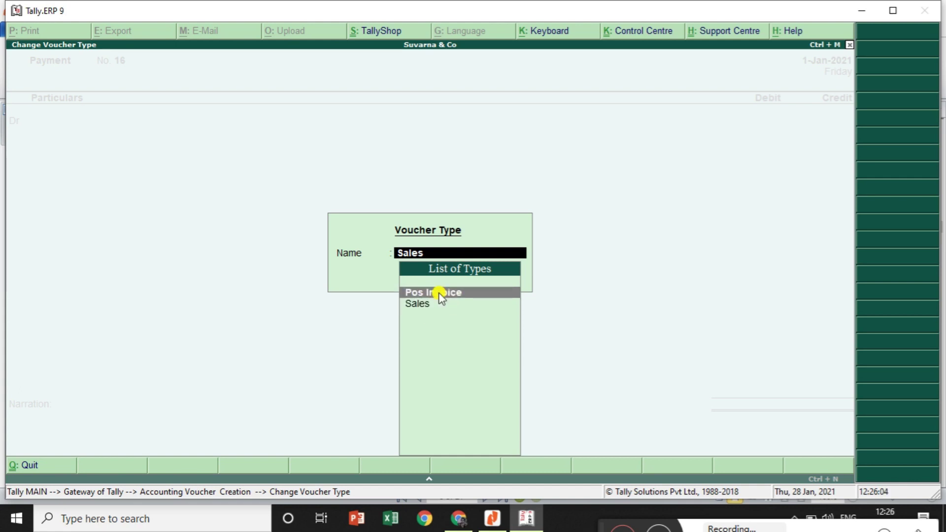
pyautogui.click(439, 294)
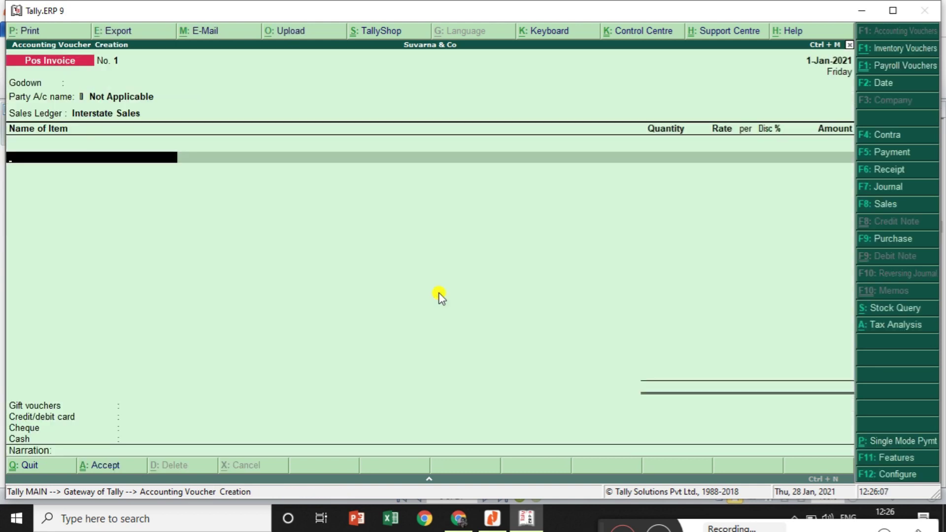
# Set the godown to Bangalore and the new customer as party ledger, accepting buyer's details
pyautogui.press('BackSpace')
pyautogui.press('BackSpace')
pyautogui.press('BackSpace')
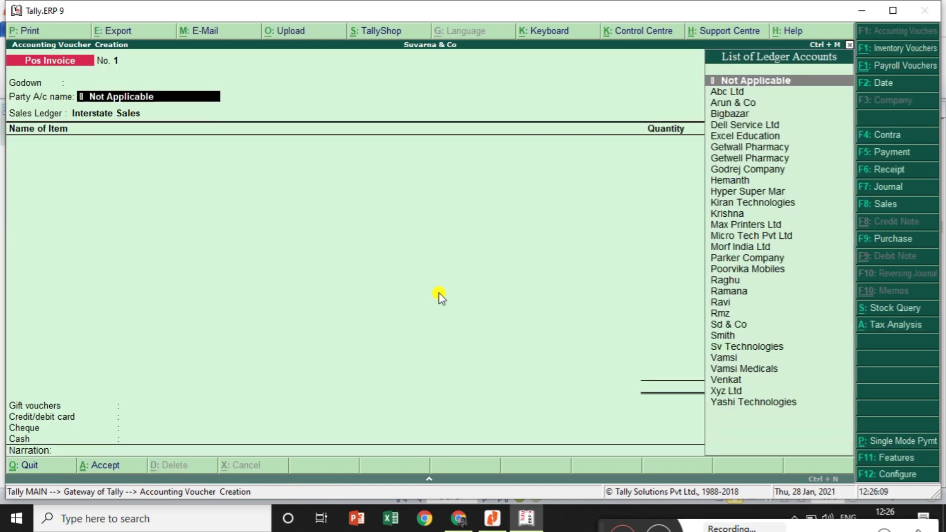
pyautogui.write('B')
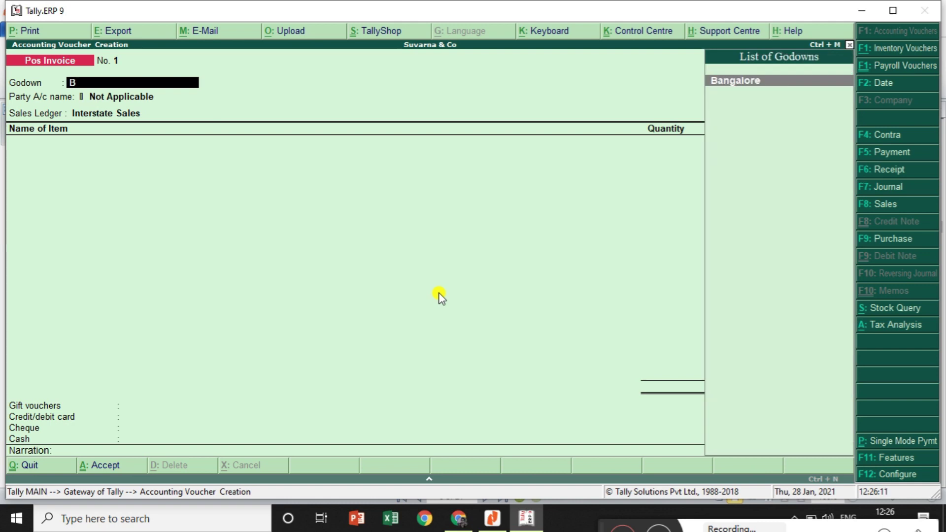
pyautogui.press('BackSpace')
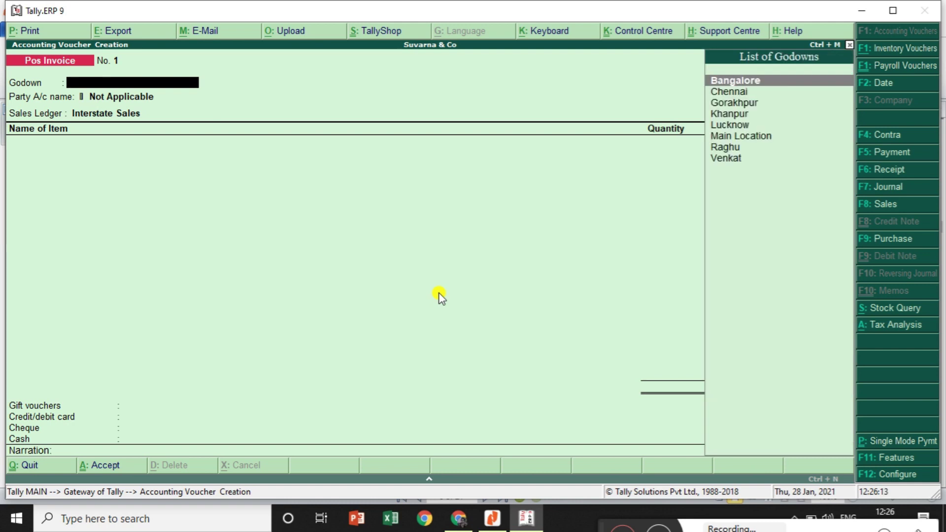
pyautogui.press('Return')
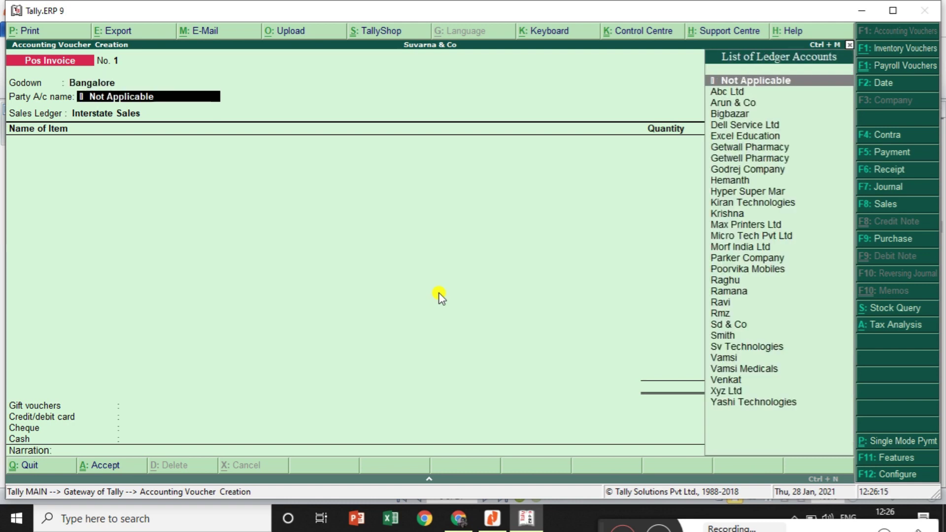
pyautogui.write('He')
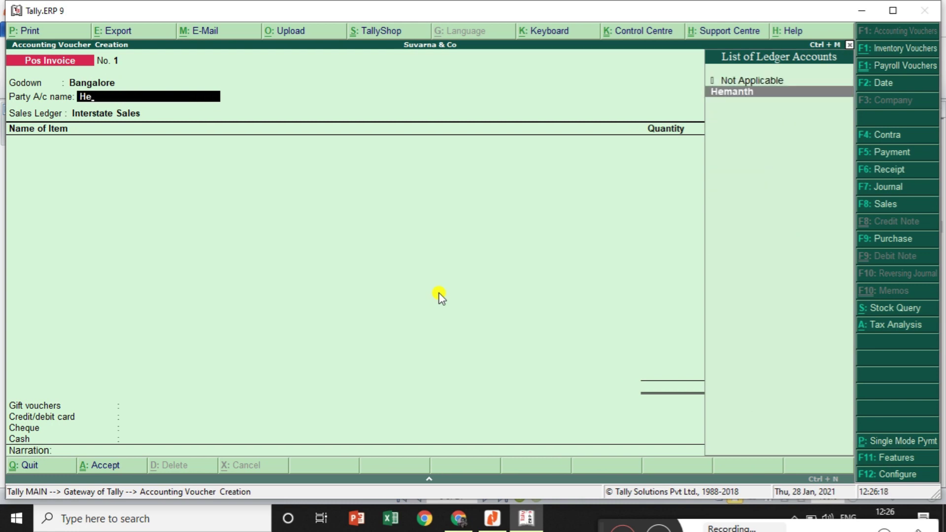
pyautogui.press('Return')
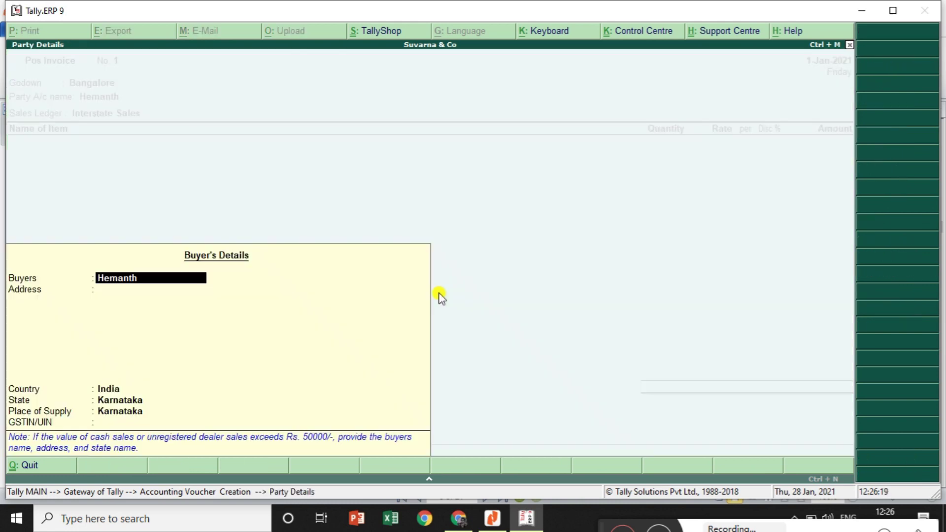
pyautogui.press('Return')
pyautogui.press('Return')
pyautogui.press('Return')
pyautogui.press('Return')
pyautogui.press('Return')
pyautogui.press('Return')
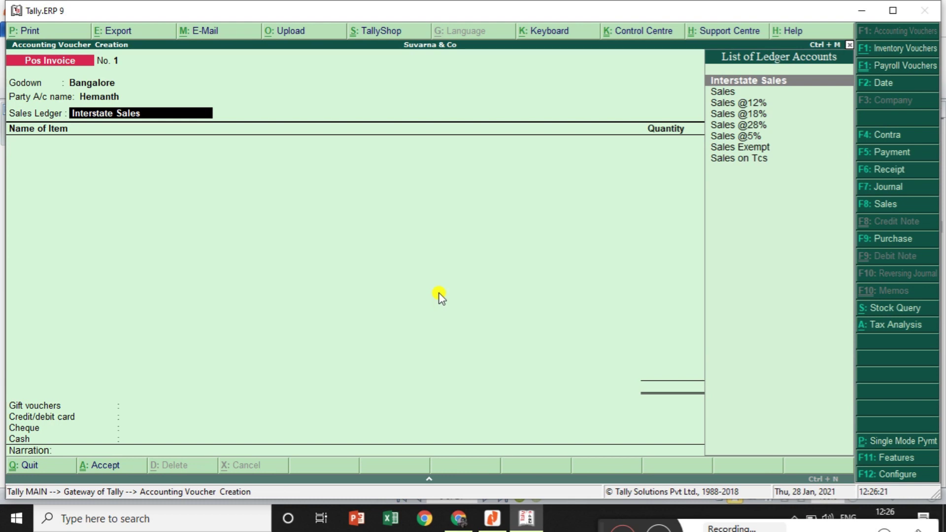
pyautogui.write('Sa')
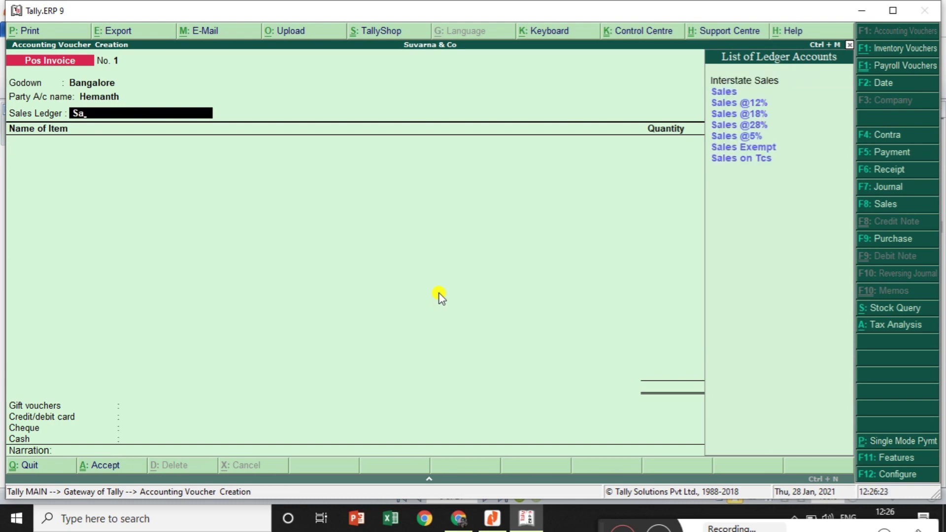
pyautogui.press('Down')
pyautogui.press('Return')
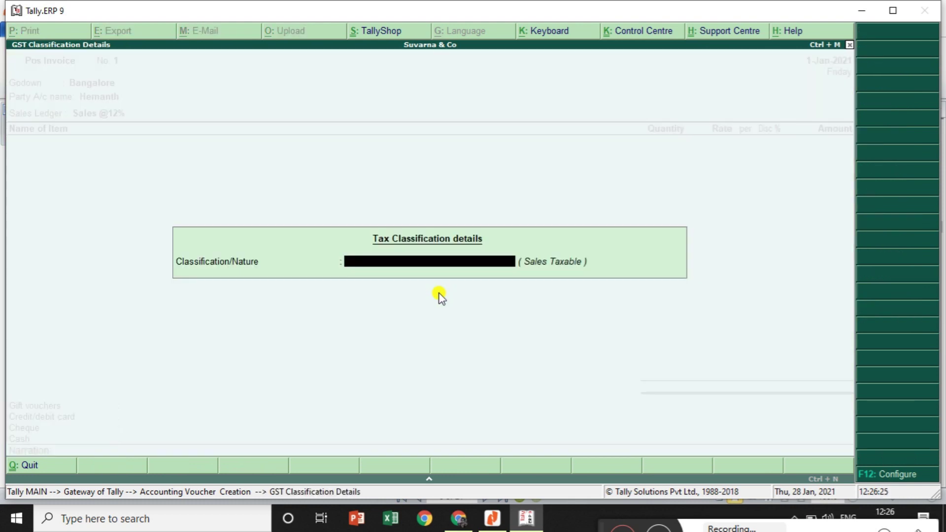
pyautogui.write('Sa')
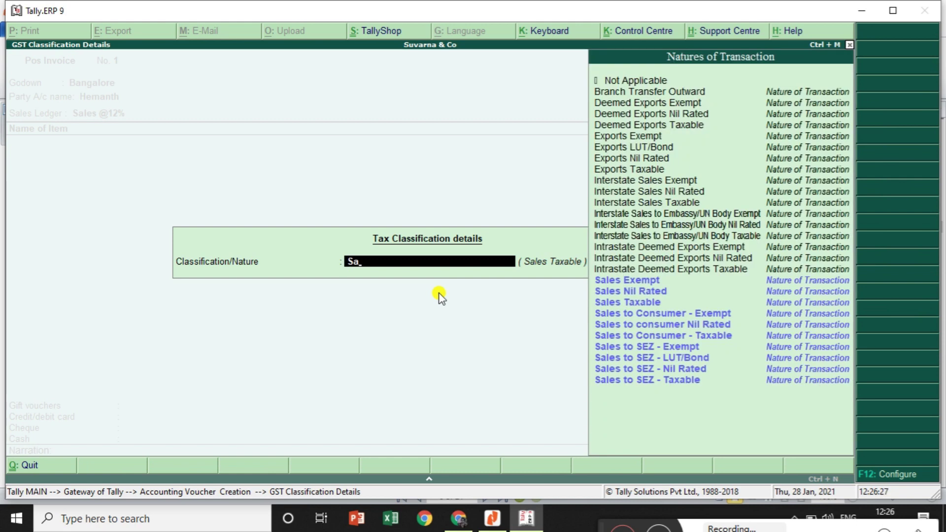
pyautogui.press('Down')
pyautogui.press('Down')
# Accept Sales Taxable and enter Olive Oil as the first item, checking the reference PDF
pyautogui.press('Return')
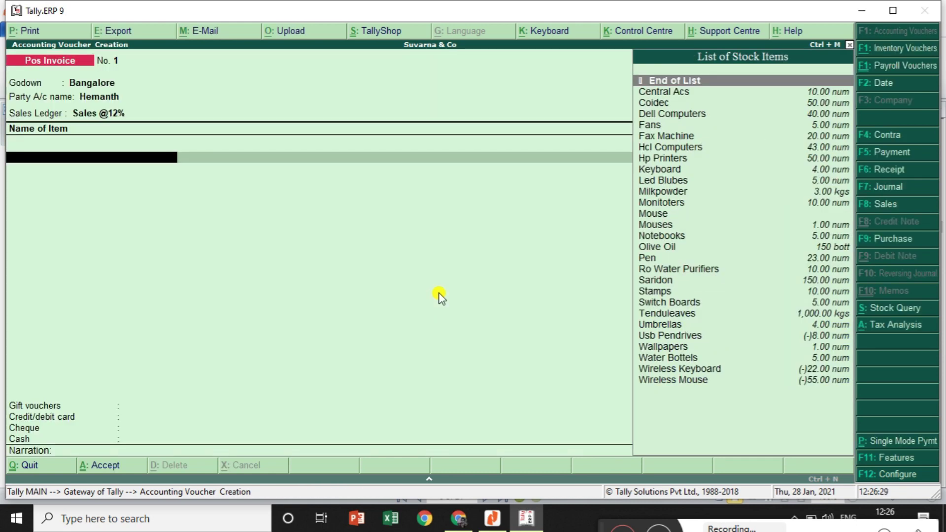
pyautogui.write('O')
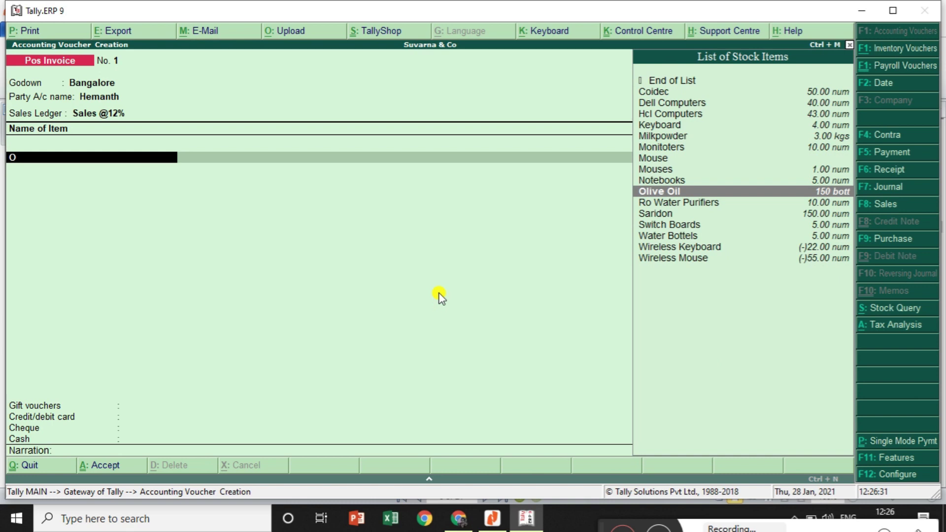
pyautogui.press('Return')
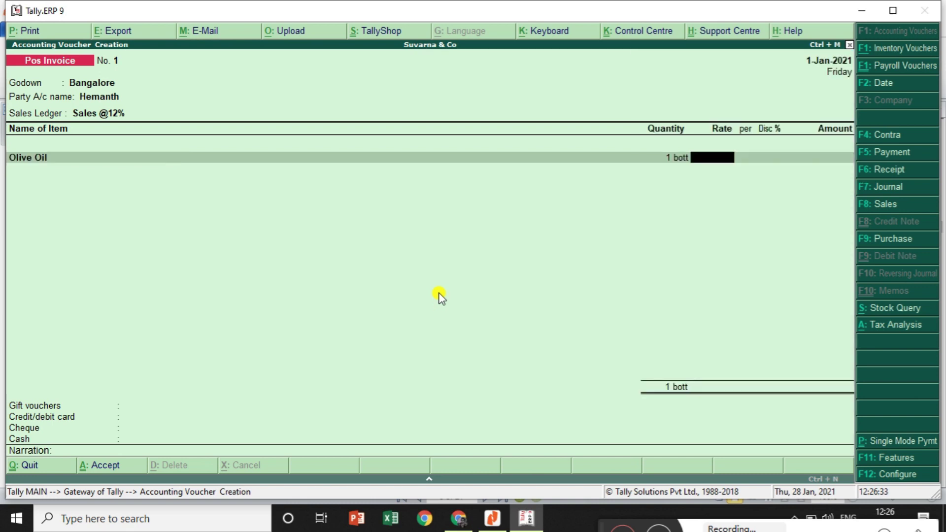
pyautogui.press('BackSpace')
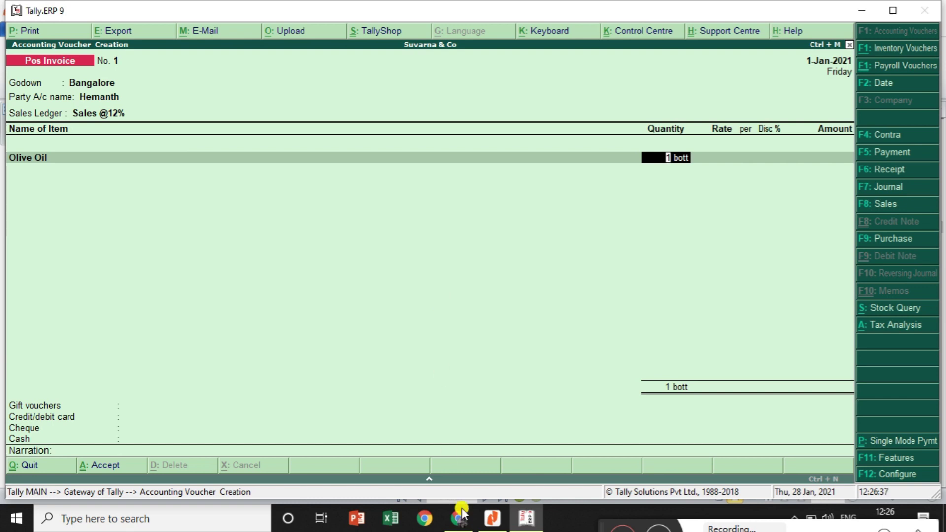
pyautogui.click(493, 518)
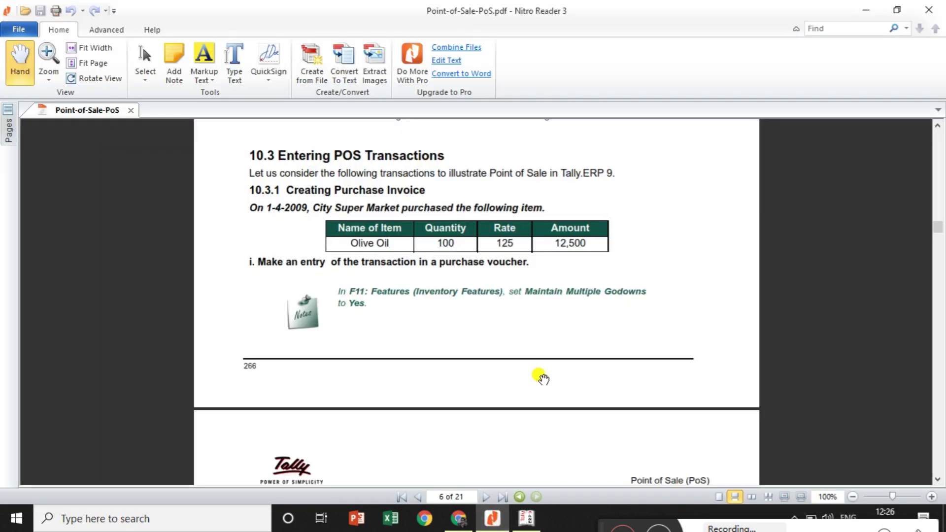
pyautogui.hotkey('alt', 'Tab')
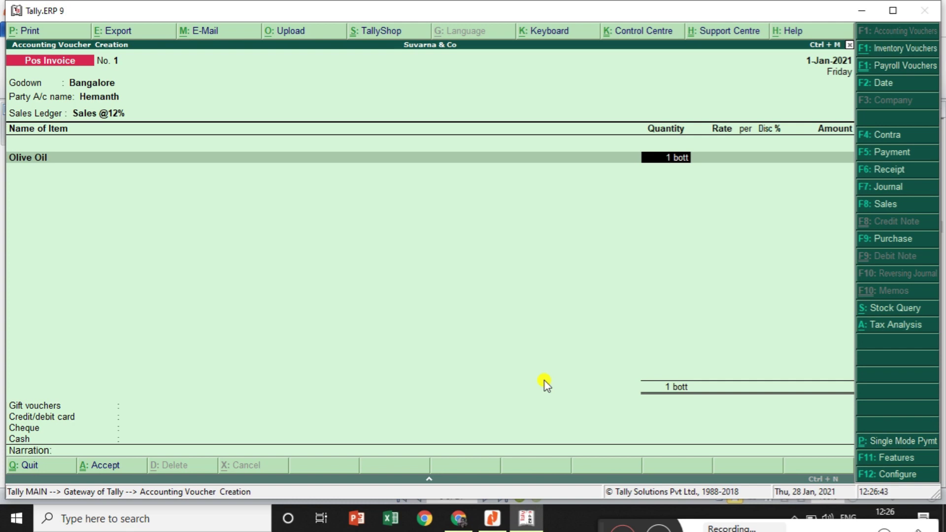
# Enter 100 bottles of Olive Oil at a rate of 125.00
pyautogui.write('100')
pyautogui.press('Return')
pyautogui.write('125')
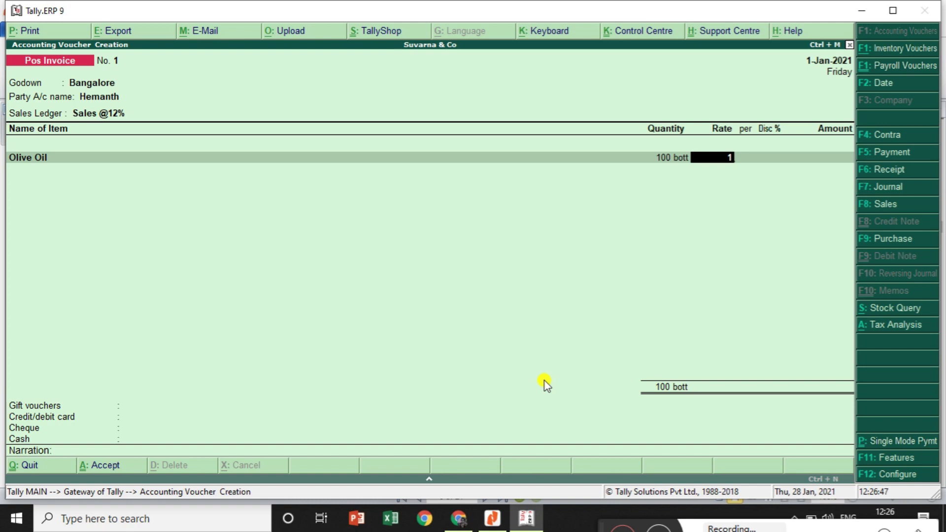
pyautogui.press('Return')
pyautogui.press('Return')
pyautogui.press('Return')
pyautogui.press('Return')
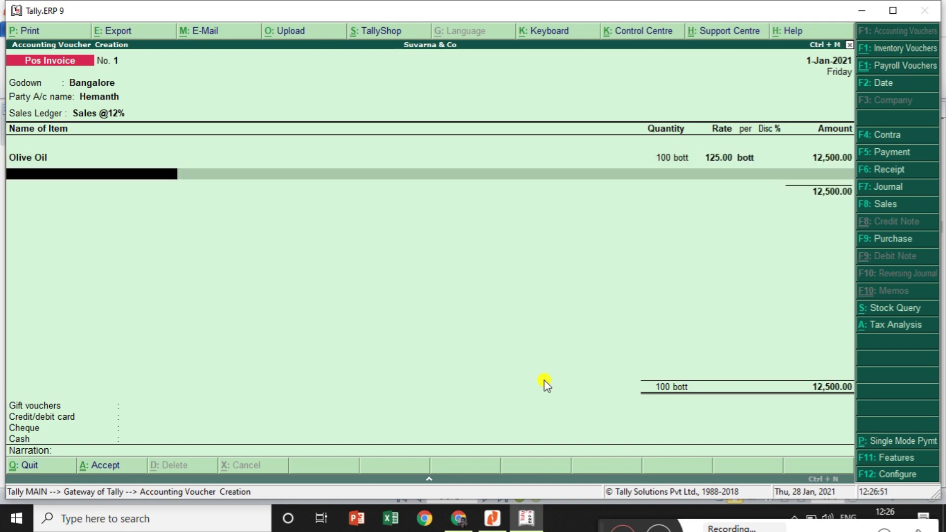
# Add Cgst and Sgst tax lines of 750.00 each, bringing the total to 14,000.00
pyautogui.press('Return')
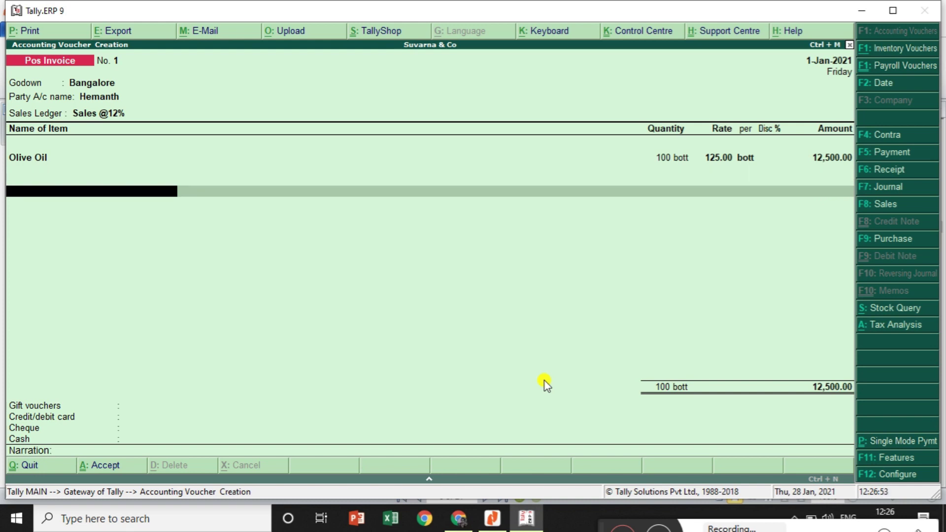
pyautogui.write('C')
pyautogui.press('Down')
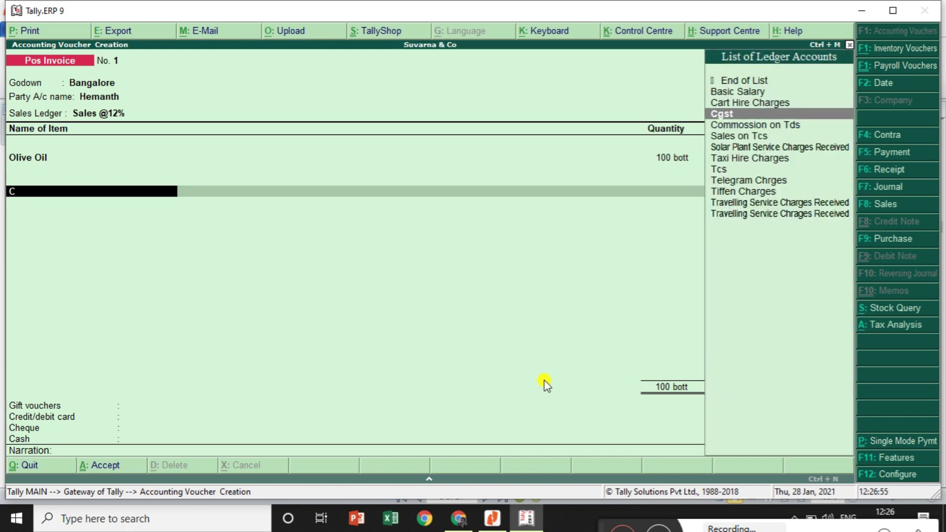
pyautogui.press('Return')
pyautogui.press('Return')
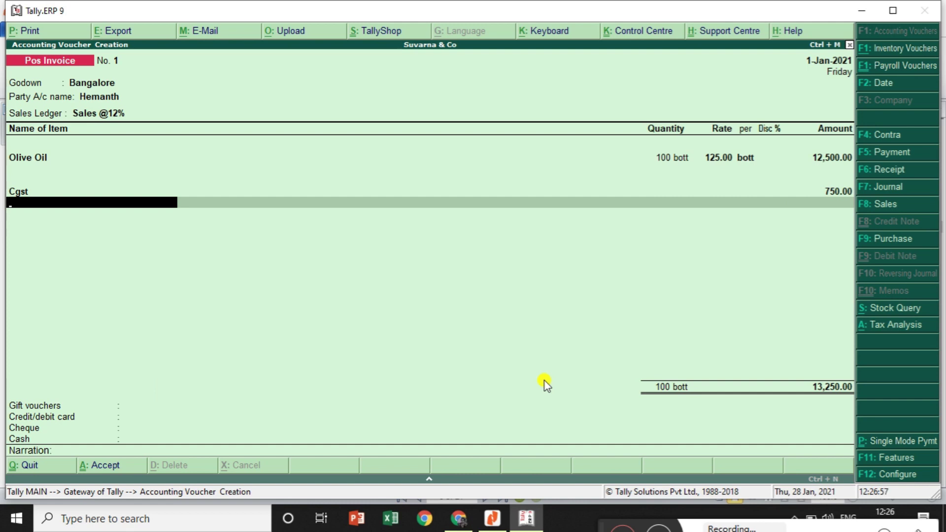
pyautogui.write('S')
pyautogui.press('Down')
pyautogui.press('Down')
pyautogui.press('Down')
pyautogui.press('Down')
pyautogui.press('Down')
pyautogui.press('Down')
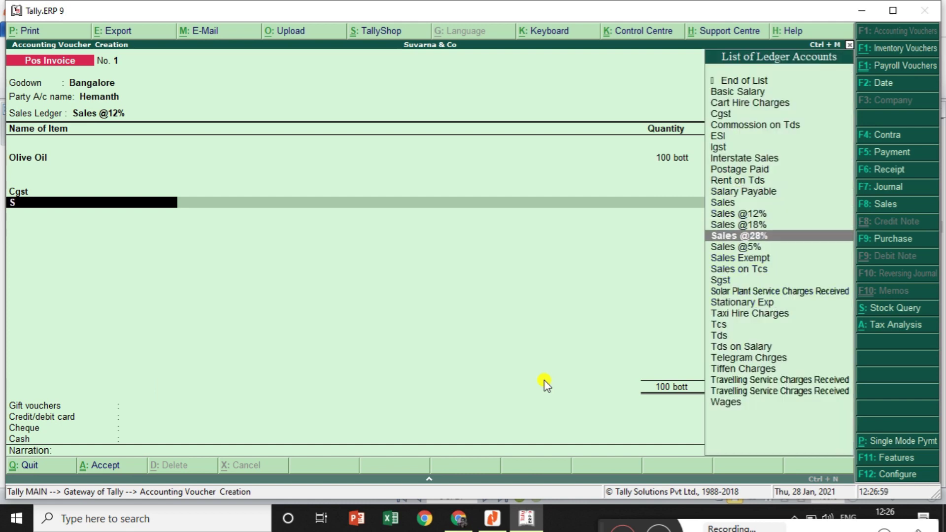
pyautogui.press('Down')
pyautogui.press('Down')
pyautogui.press('Return')
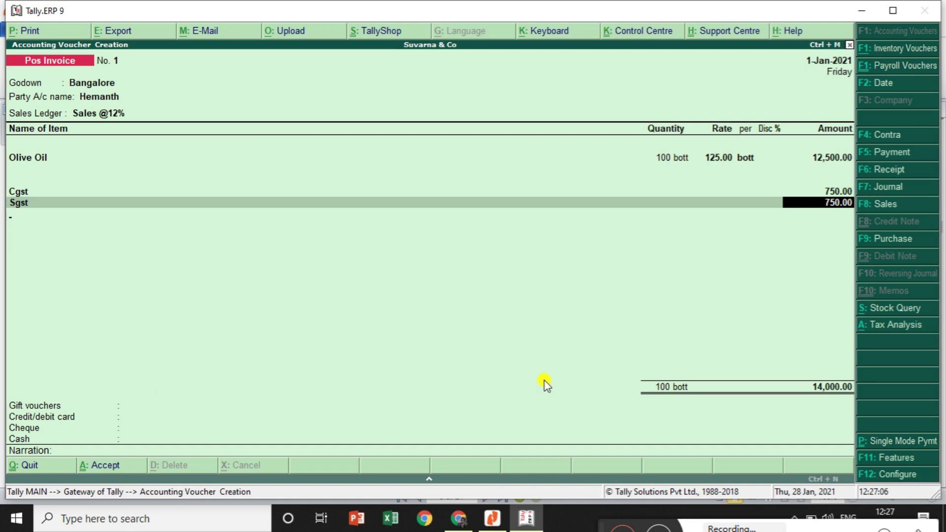
pyautogui.press('Return')
pyautogui.press('Return')
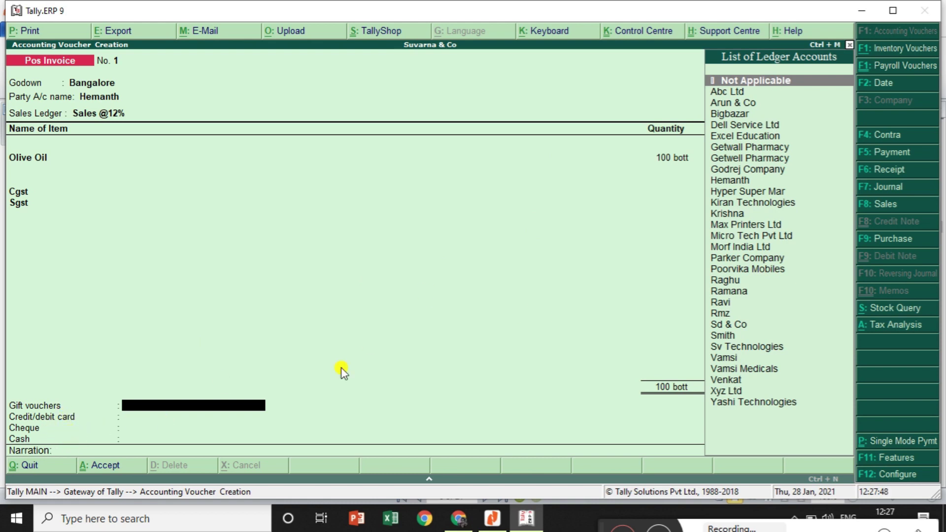
# Switch to multi-mode payment and put 200.00 under gift vouchers for the customer's ledger
pyautogui.click(913, 442)
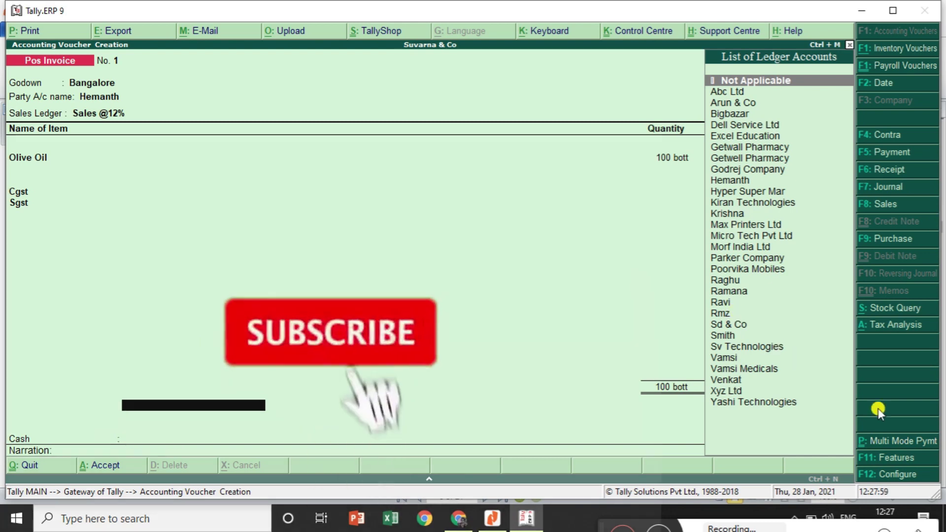
pyautogui.click(889, 445)
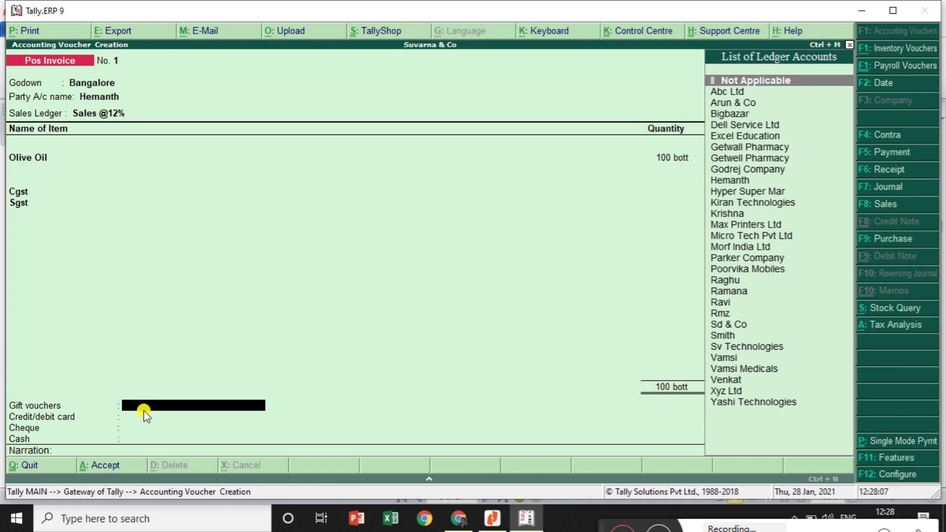
pyautogui.press('space')
pyautogui.write('H')
pyautogui.press('Up')
pyautogui.press('Return')
pyautogui.write('200')
pyautogui.press('Return')
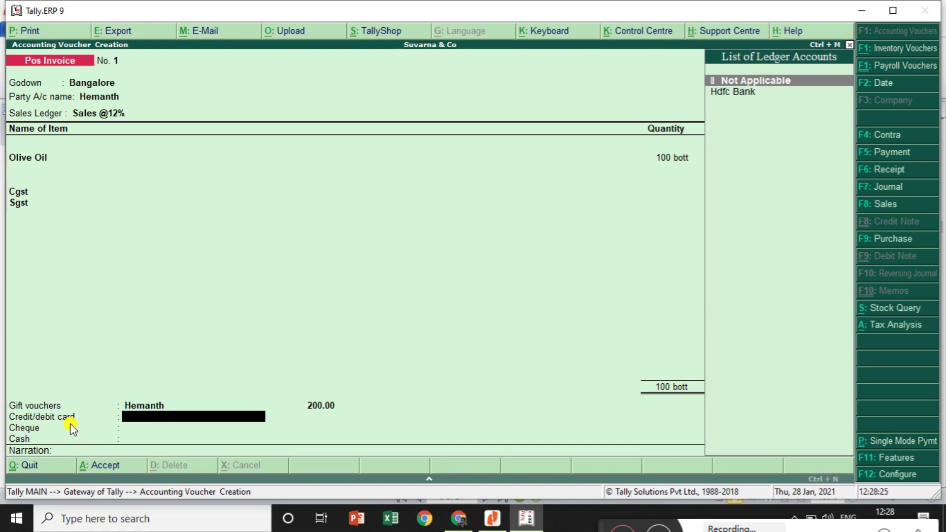
# Pay the remaining 13,800.00 by Hdfc Bank card, enter the card number, and finish the voucher
pyautogui.press('Down')
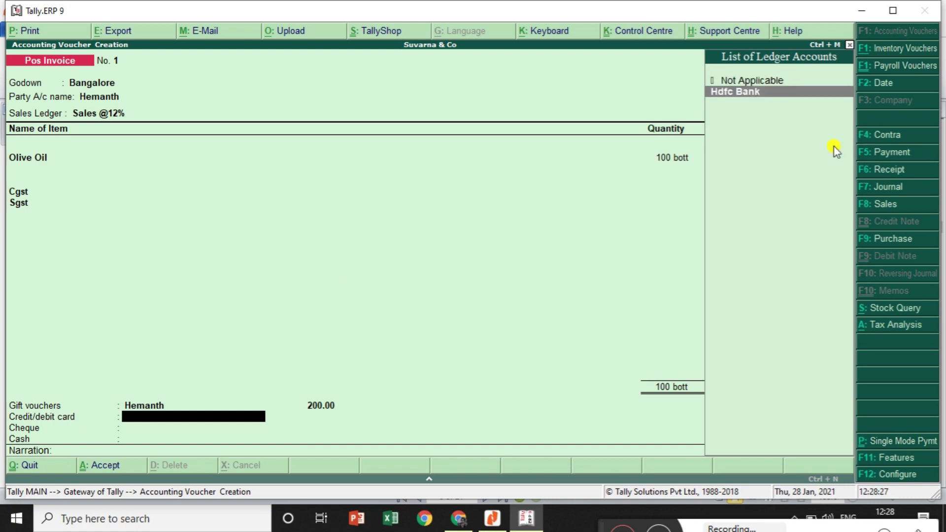
pyautogui.press('Return')
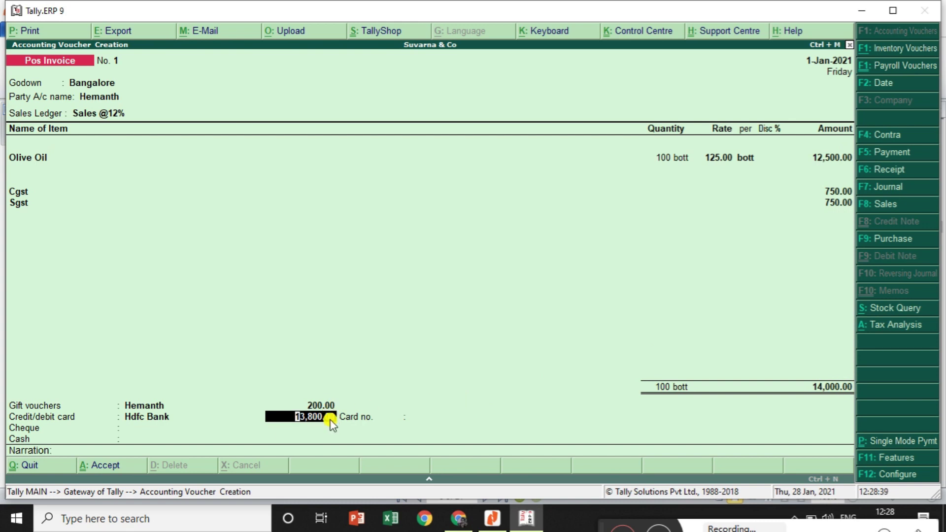
pyautogui.press('Return')
pyautogui.write('56478')
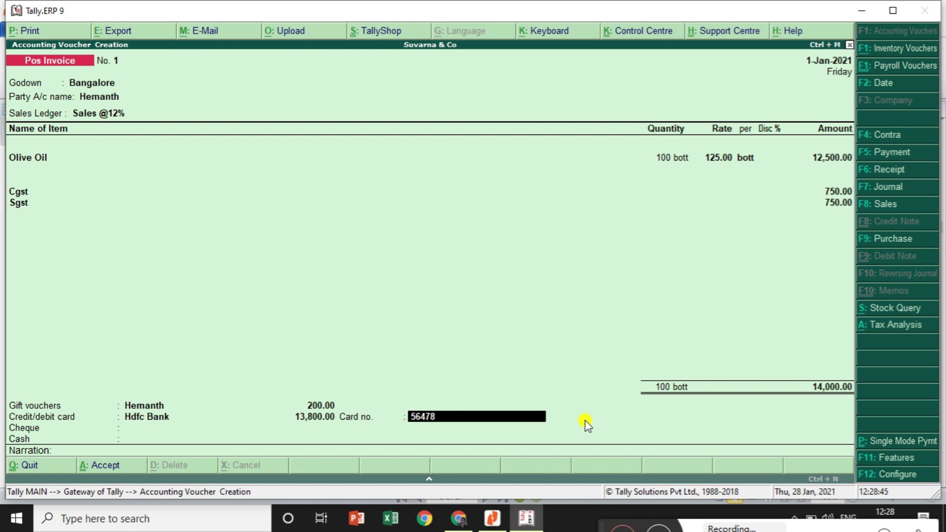
pyautogui.press('Return')
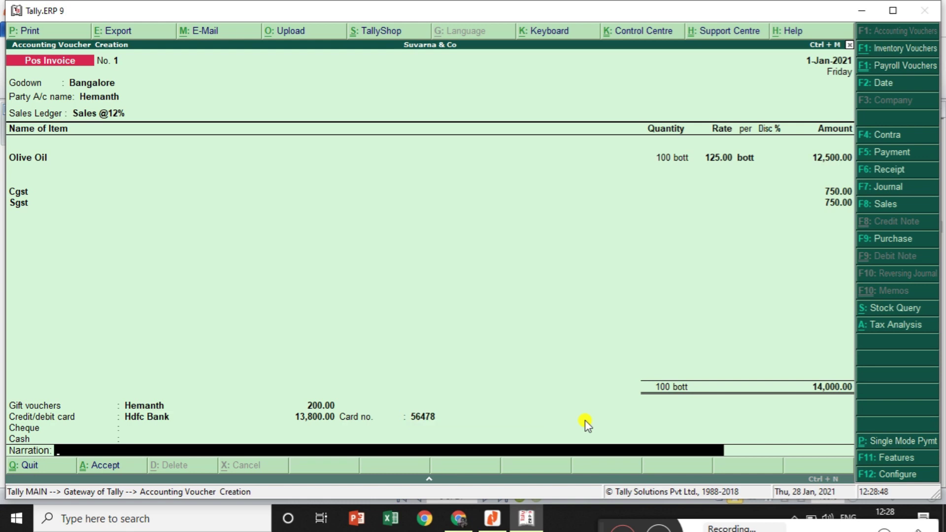
pyautogui.press('Return')
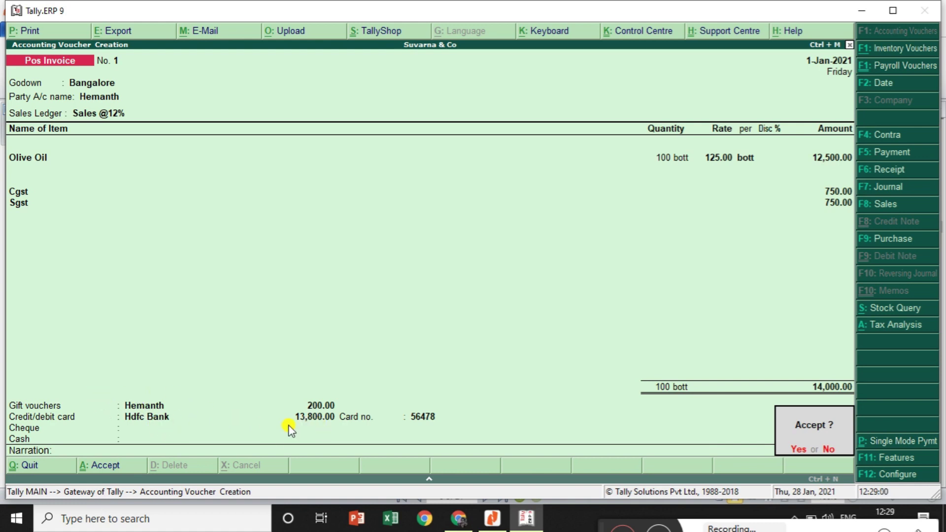
# Accept invoice No. 1, zoom into its print preview, then close it for a new invoice
pyautogui.press('Return')
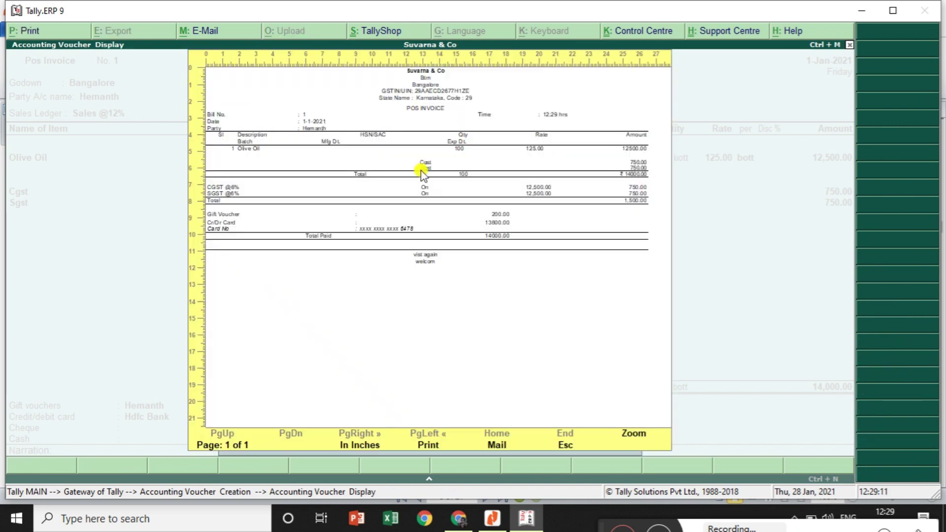
pyautogui.click(636, 434)
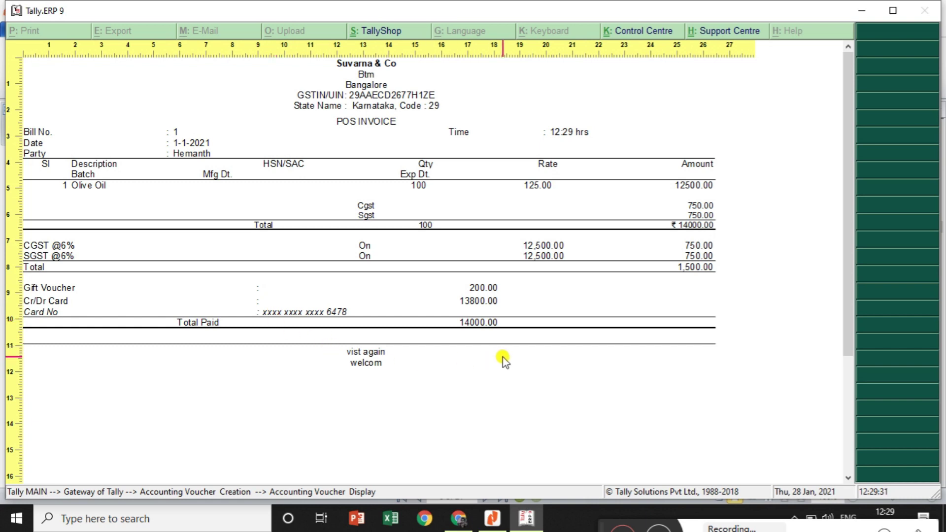
pyautogui.press('Escape')
pyautogui.press('Escape')
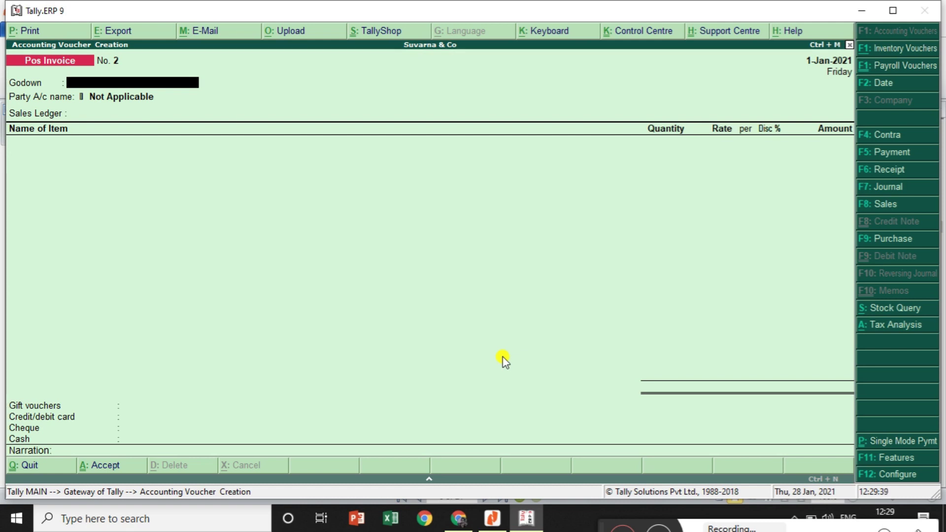
# Set godown Bangalore, the customer as party, Sales @5% ledger and Sales Taxable nature
pyautogui.write('B')
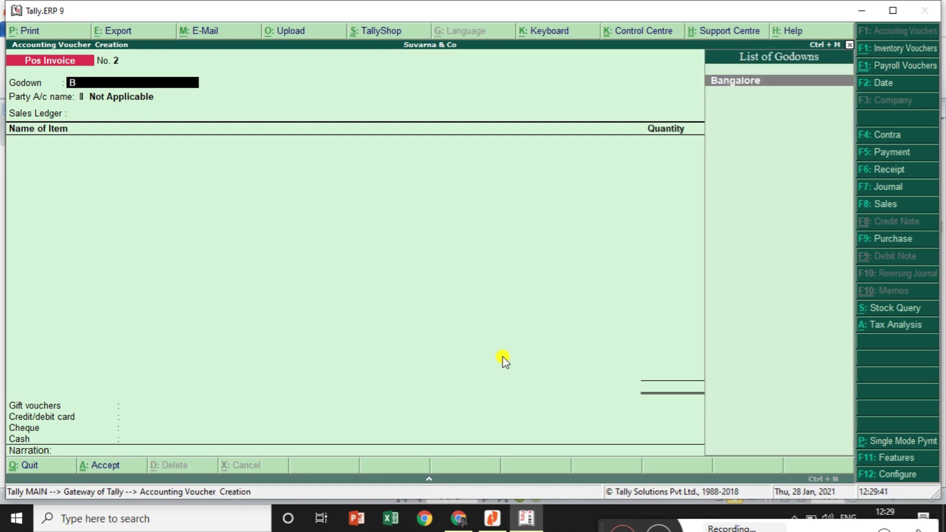
pyautogui.press('Return')
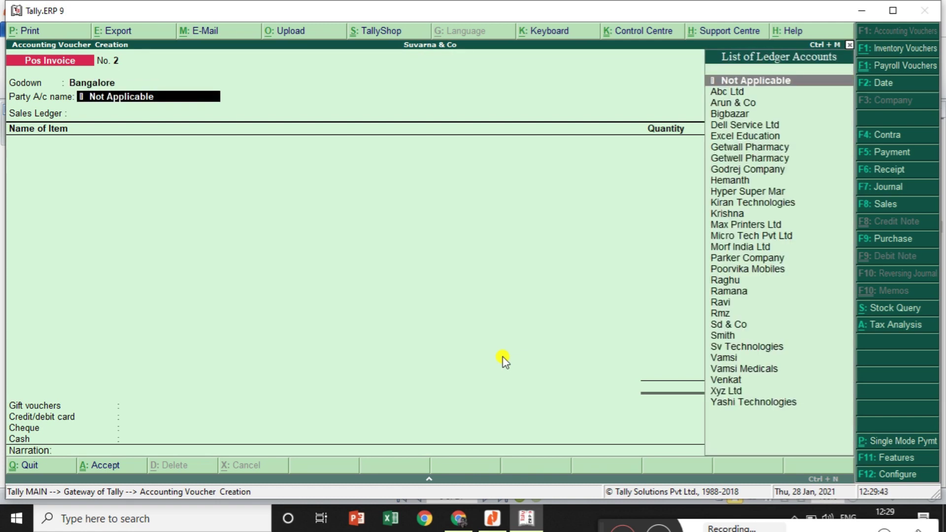
pyautogui.write('H')
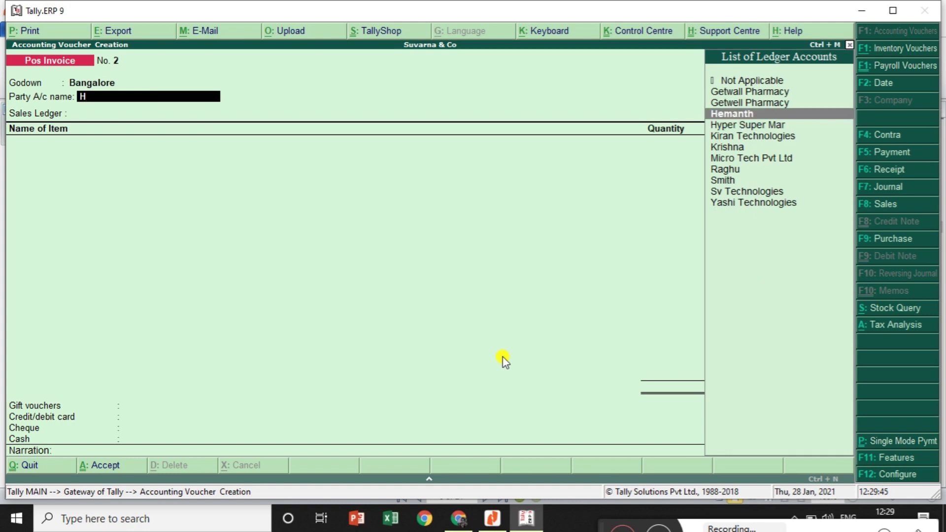
pyautogui.press('Return')
pyautogui.press('Return')
pyautogui.press('Return')
pyautogui.press('Return')
pyautogui.press('Return')
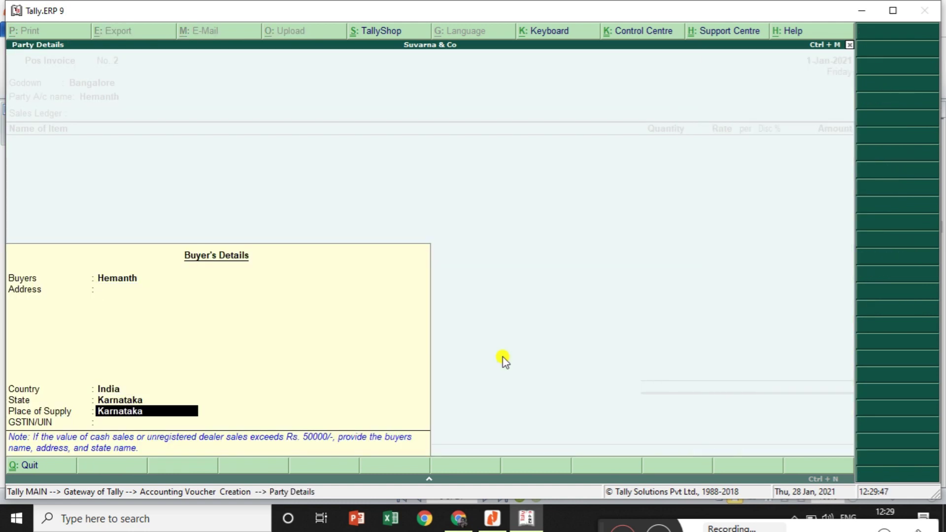
pyautogui.press('Return')
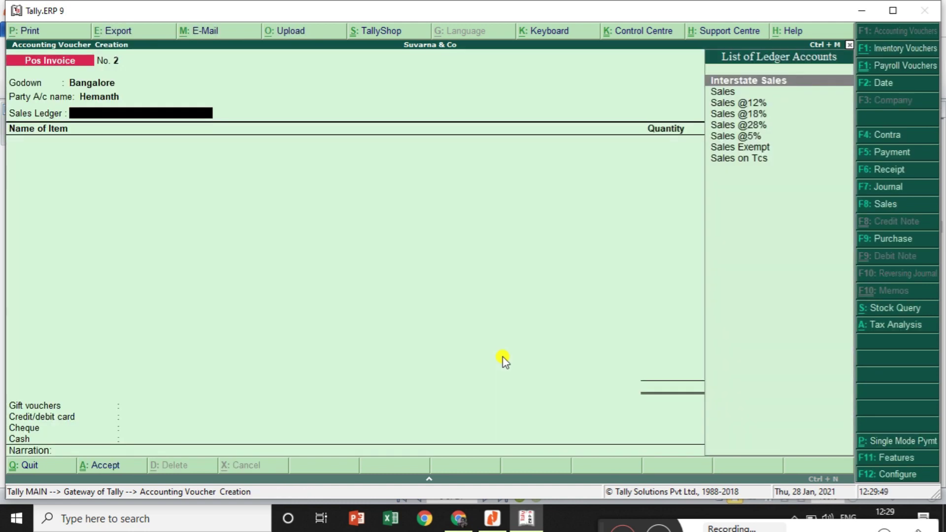
pyautogui.press('Down')
pyautogui.press('Down')
pyautogui.press('Down')
pyautogui.press('Down')
pyautogui.press('Down')
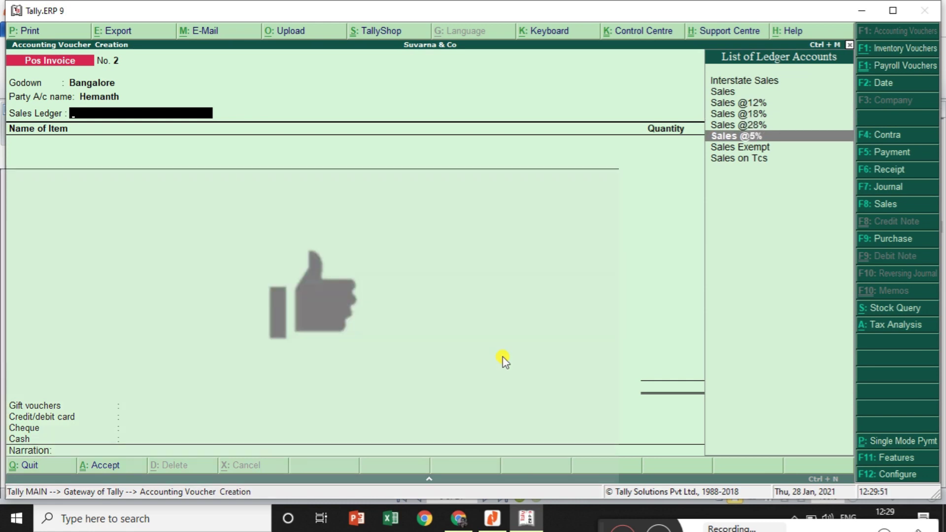
pyautogui.press('Return')
pyautogui.write('Sa')
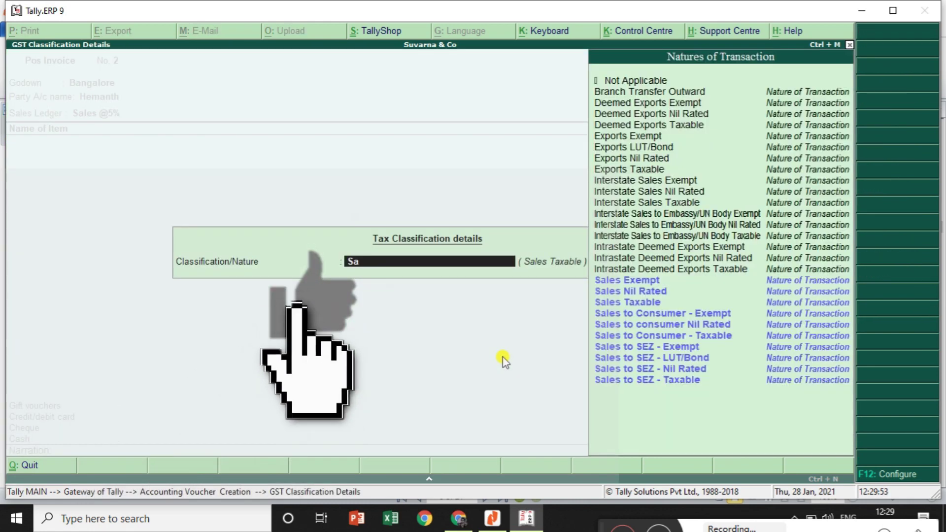
pyautogui.press('Down')
pyautogui.press('Down')
pyautogui.press('Down')
pyautogui.press('Return')
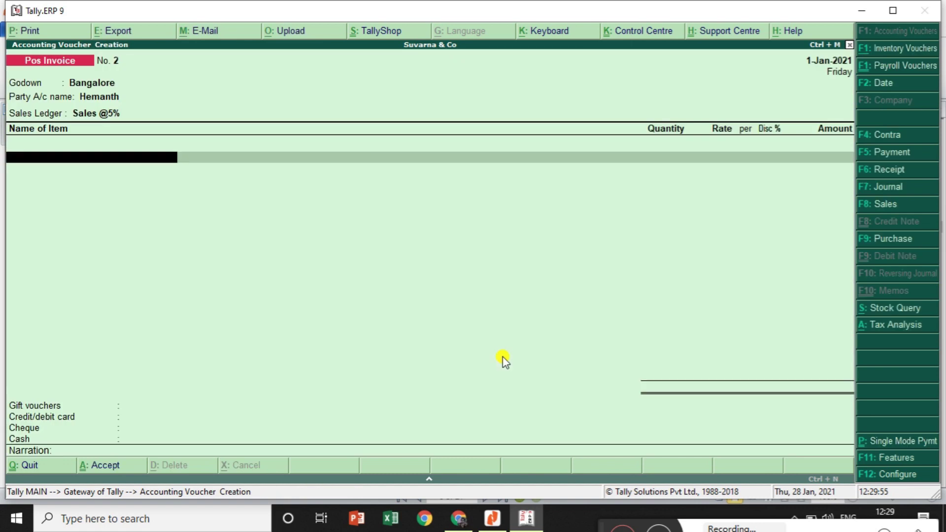
# Add 1 kg of Milkpowder at 1,000 as the invoice item
pyautogui.write('M')
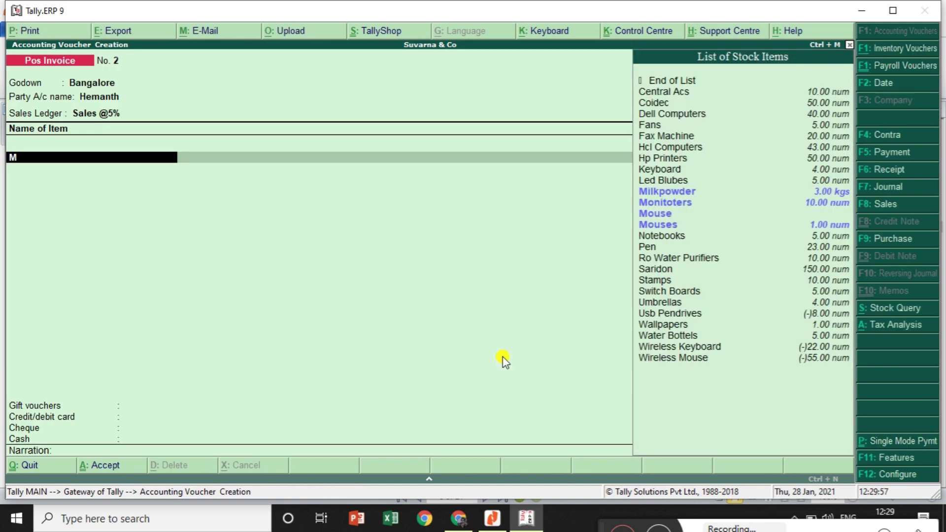
pyautogui.press('Down')
pyautogui.press('Down')
pyautogui.press('Up')
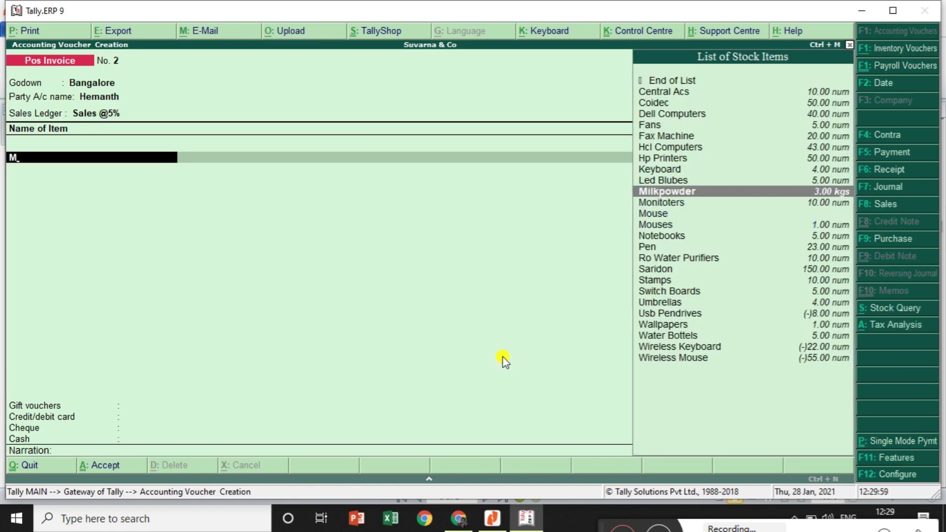
pyautogui.press('Return')
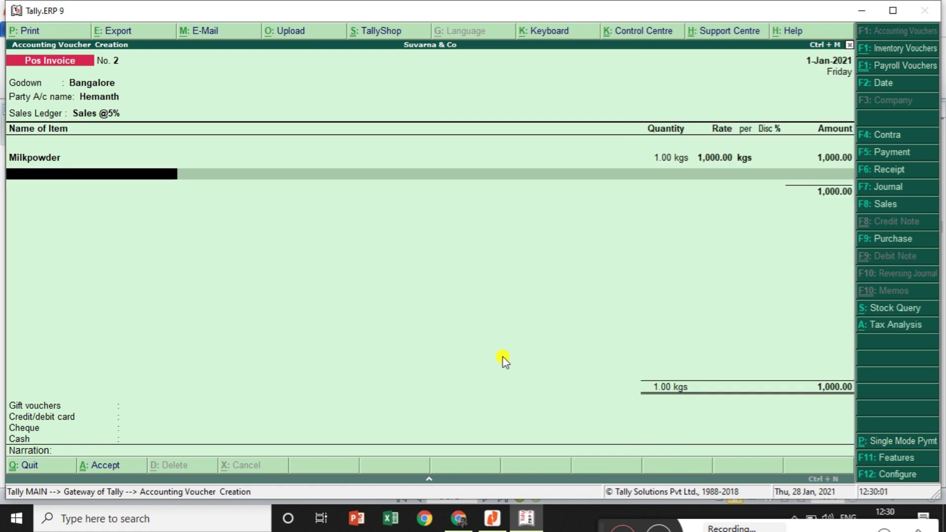
pyautogui.press('BackSpace')
pyautogui.press('BackSpace')
pyautogui.press('BackSpace')
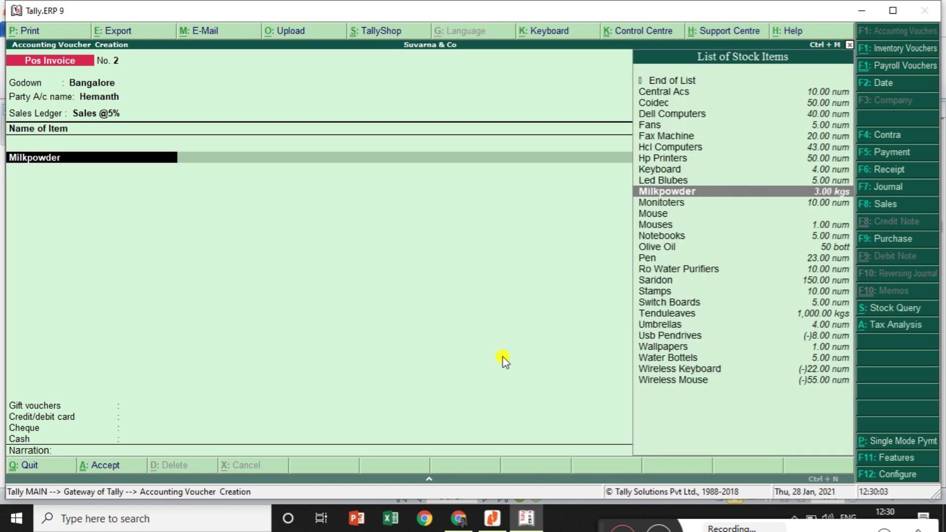
pyautogui.press('Return')
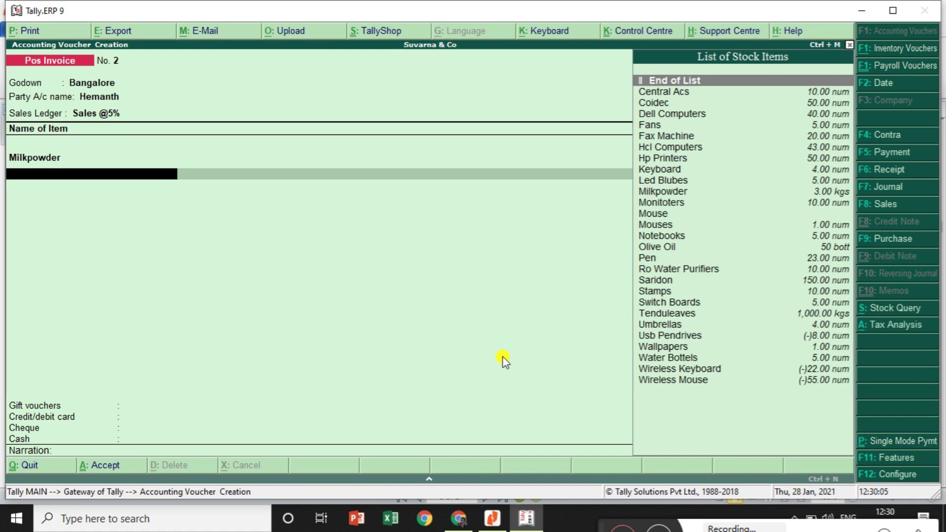
pyautogui.press('Return')
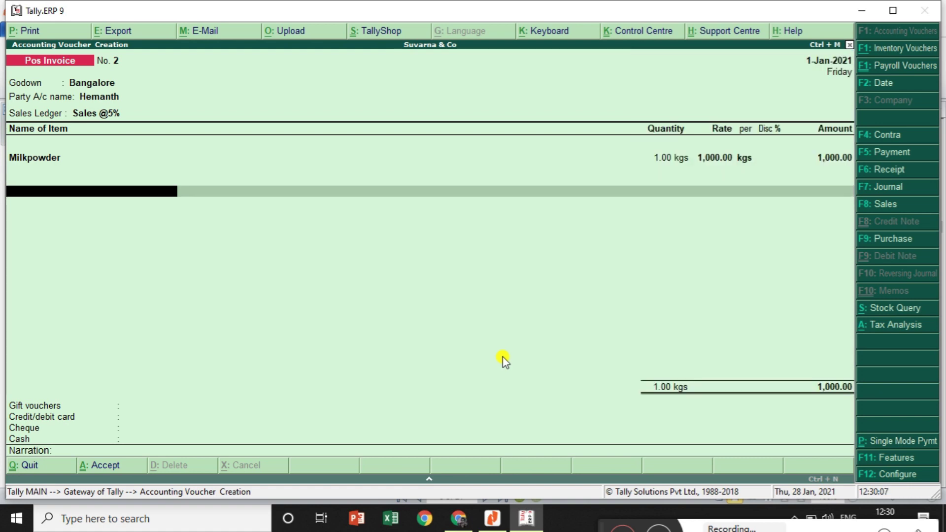
# Add Cgst and Sgst tax lines of 25.00 each
pyautogui.write('C')
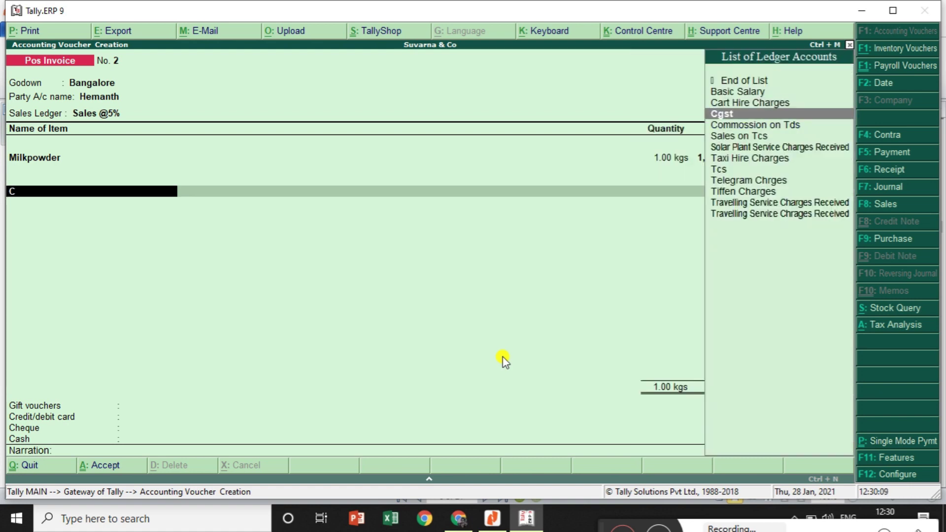
pyautogui.press('Return')
pyautogui.press('Return')
pyautogui.write('S')
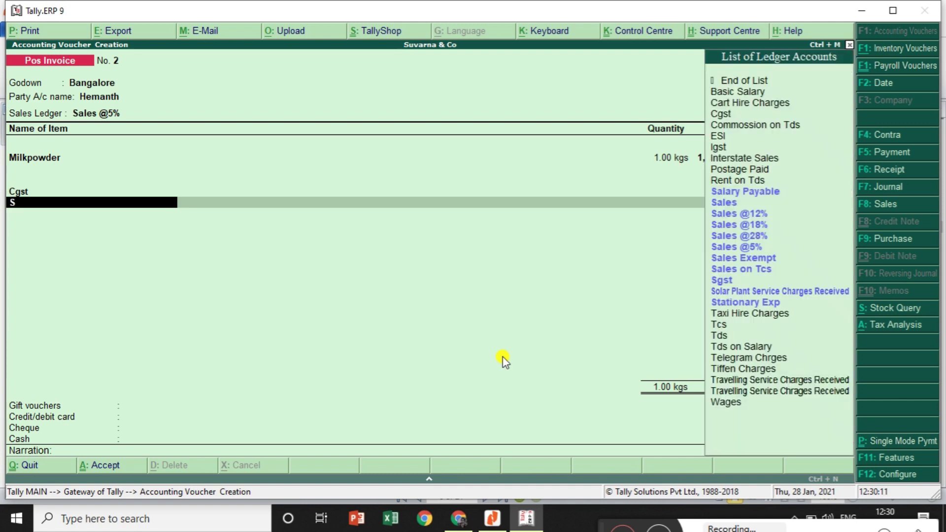
pyautogui.press('Down')
pyautogui.press('Down')
pyautogui.press('Down')
pyautogui.press('Down')
pyautogui.press('Down')
pyautogui.press('Down')
pyautogui.press('Down')
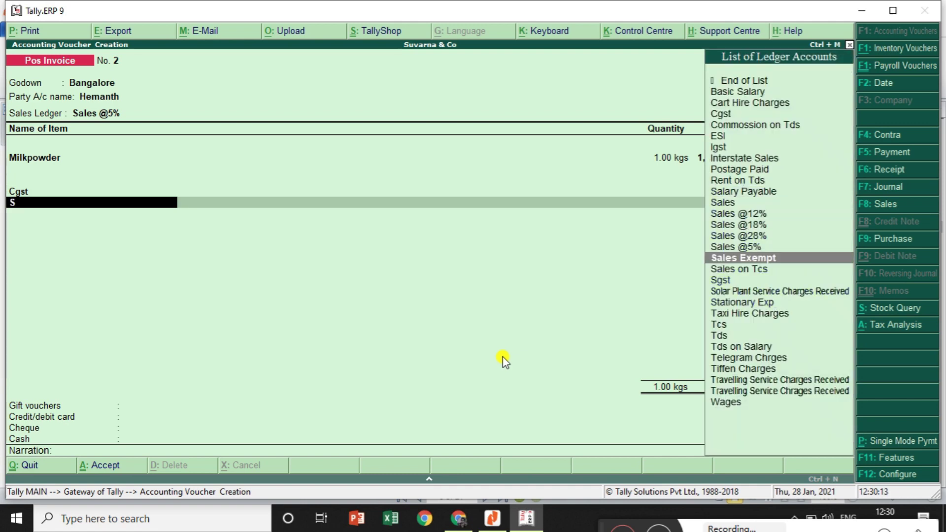
pyautogui.press('Down')
pyautogui.press('Down')
pyautogui.press('Return')
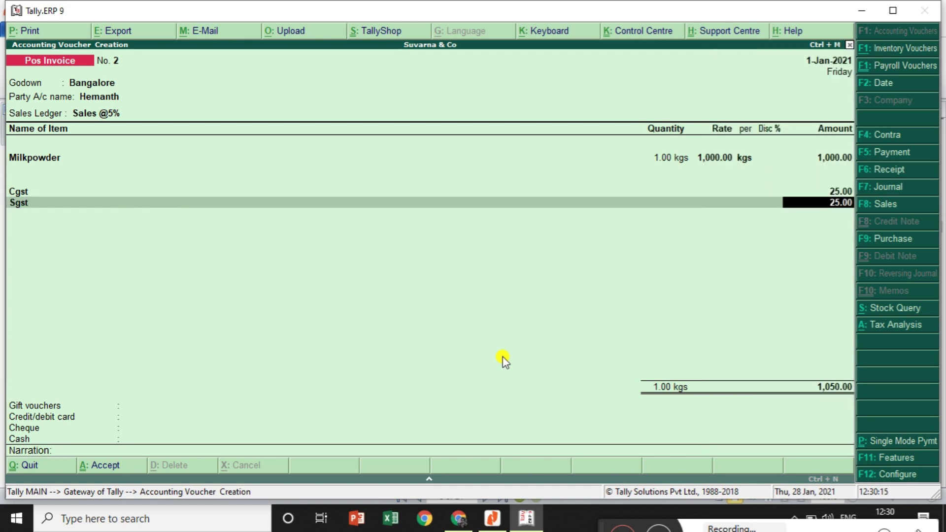
pyautogui.press('Return')
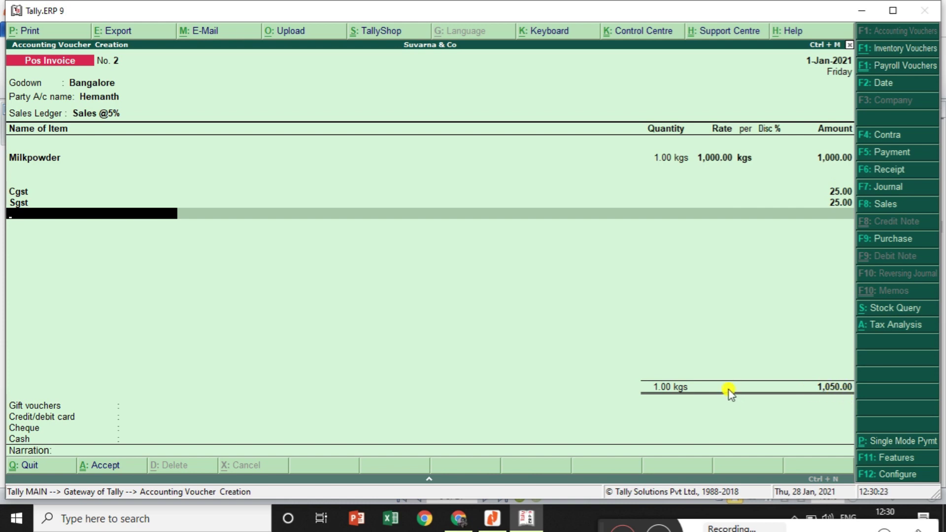
# Pay 1,050.00 by Hdfc Bank cheque drawn on Icici with its cheque number; others Not Applicable
pyautogui.press('Return')
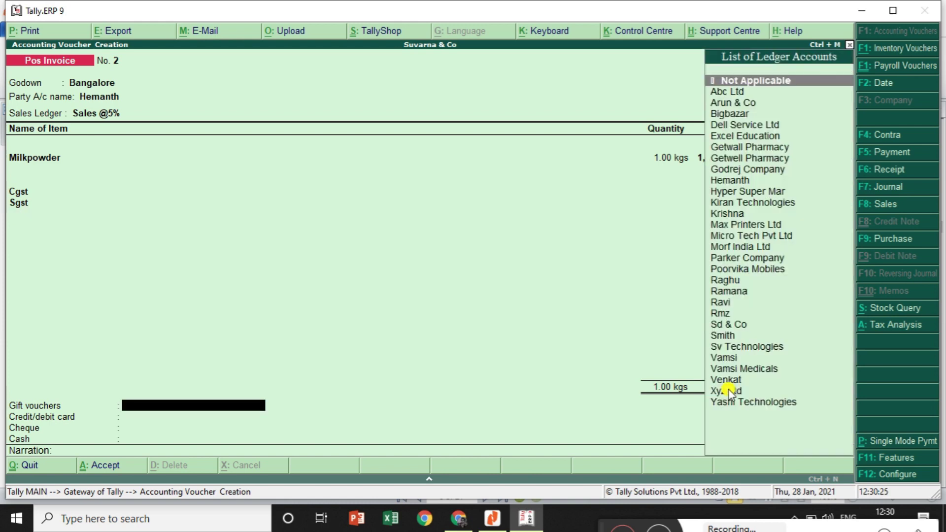
pyautogui.press('Return')
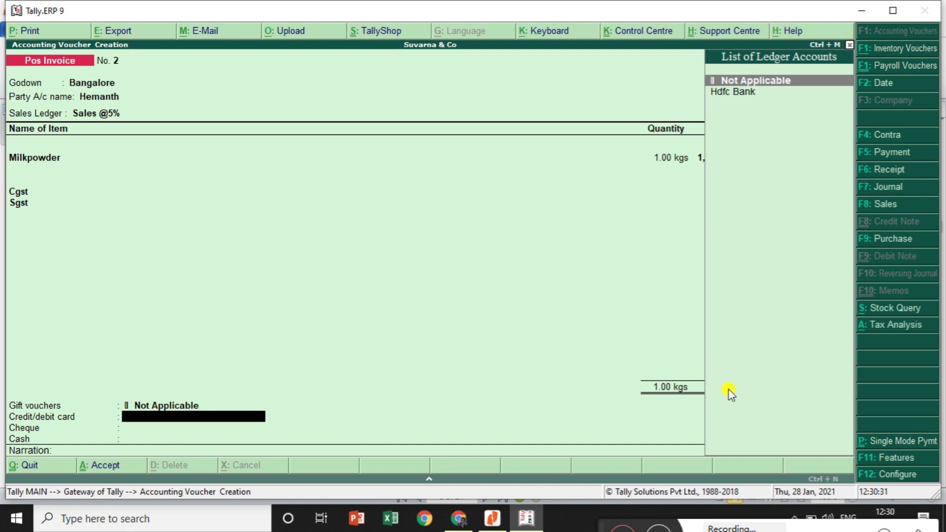
pyautogui.press('Return')
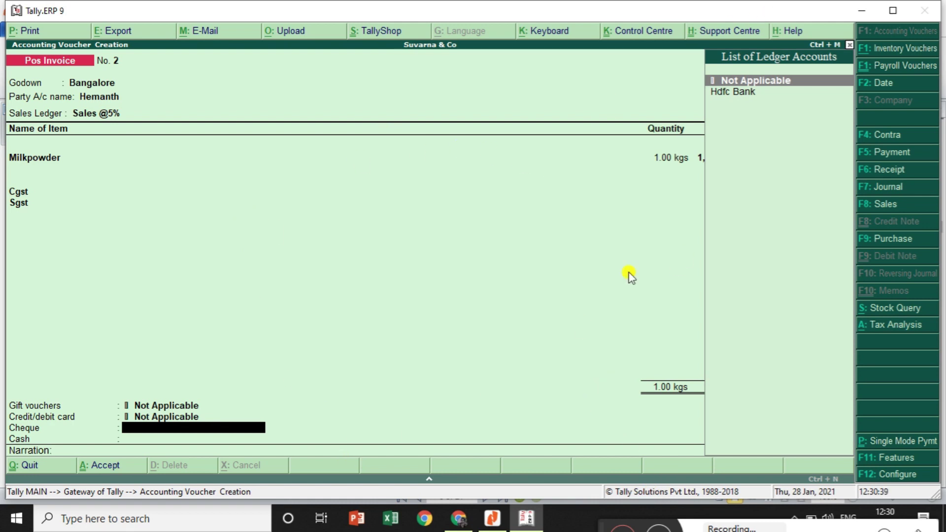
pyautogui.press('Down')
pyautogui.press('Return')
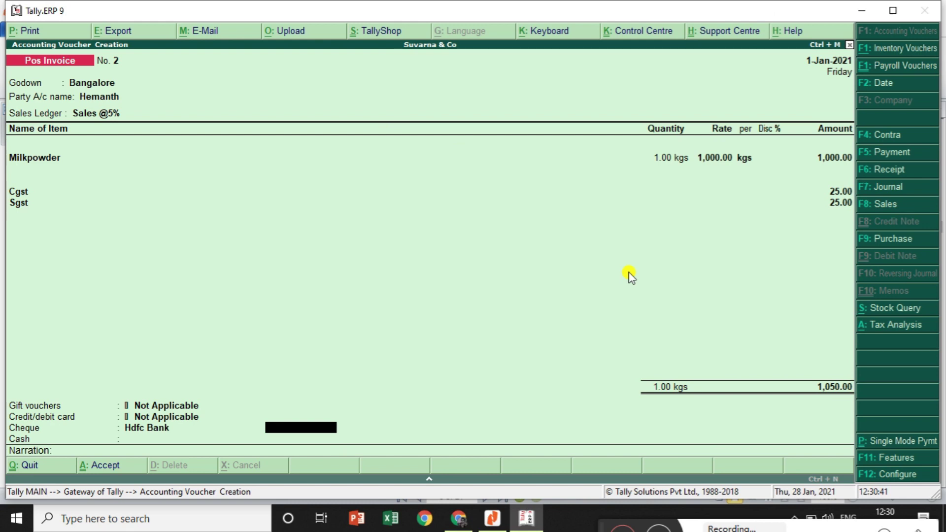
pyautogui.write('1050')
pyautogui.press('Return')
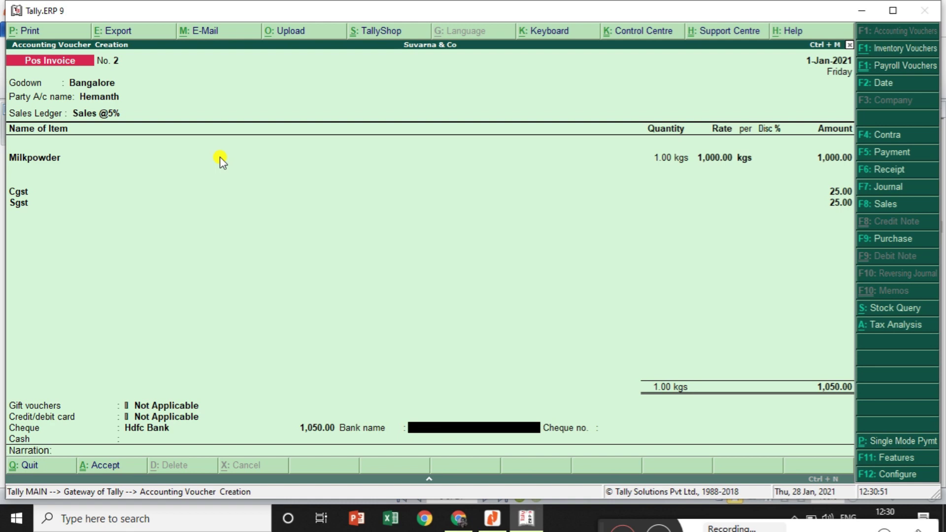
pyautogui.write('Icici')
pyautogui.press('Return')
pyautogui.write('65432')
pyautogui.press('Return')
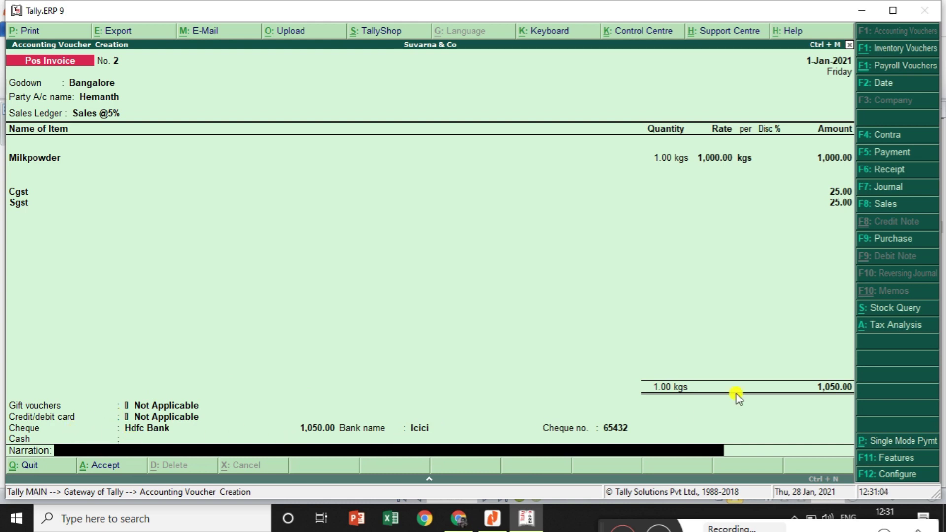
# Save invoice No. 2 and view its print preview, then close it
pyautogui.press('Return')
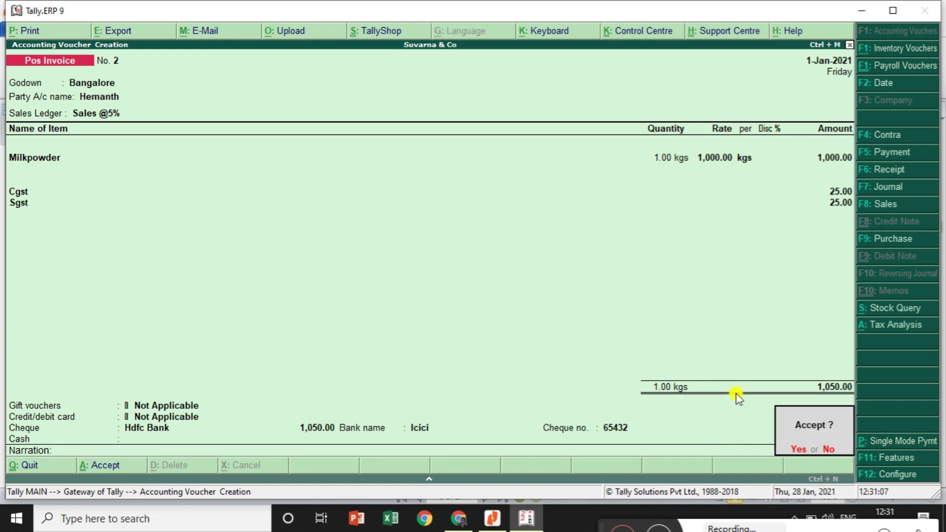
pyautogui.press('Return')
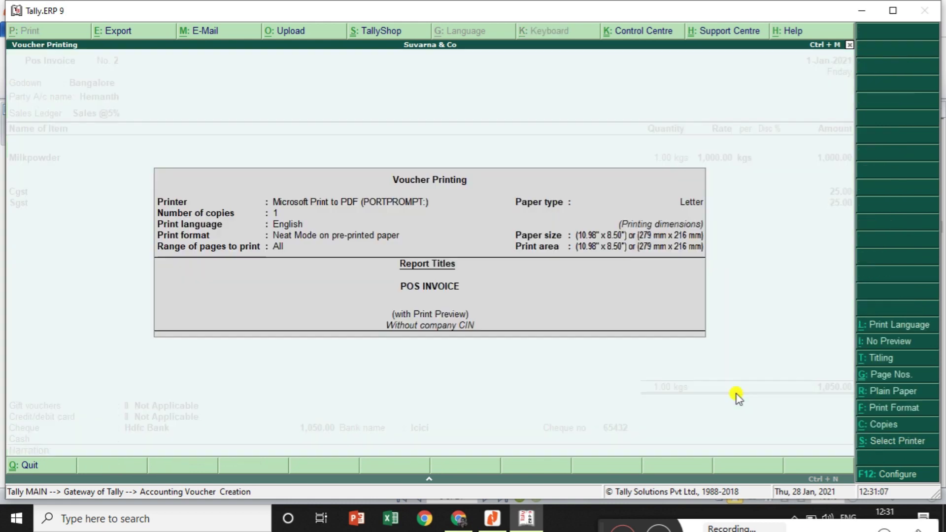
pyautogui.press('Return')
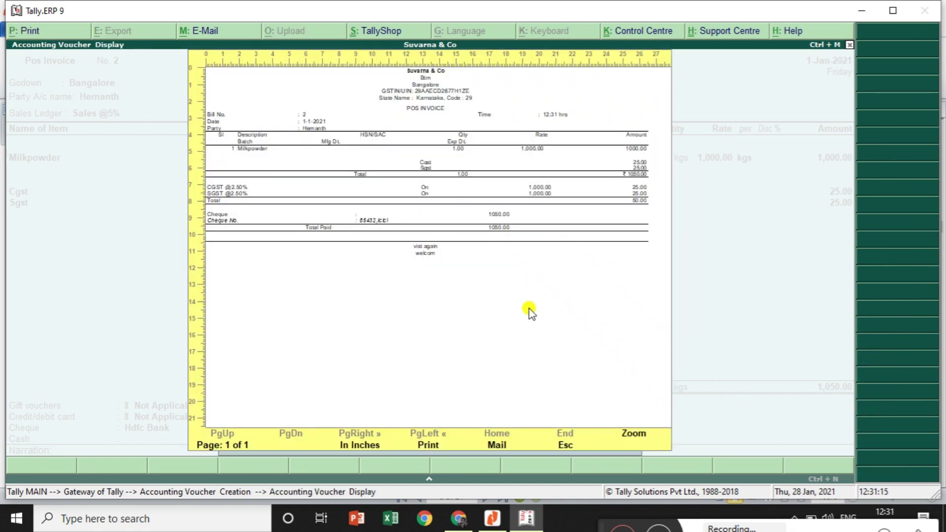
pyautogui.press('Escape')
pyautogui.press('Escape')
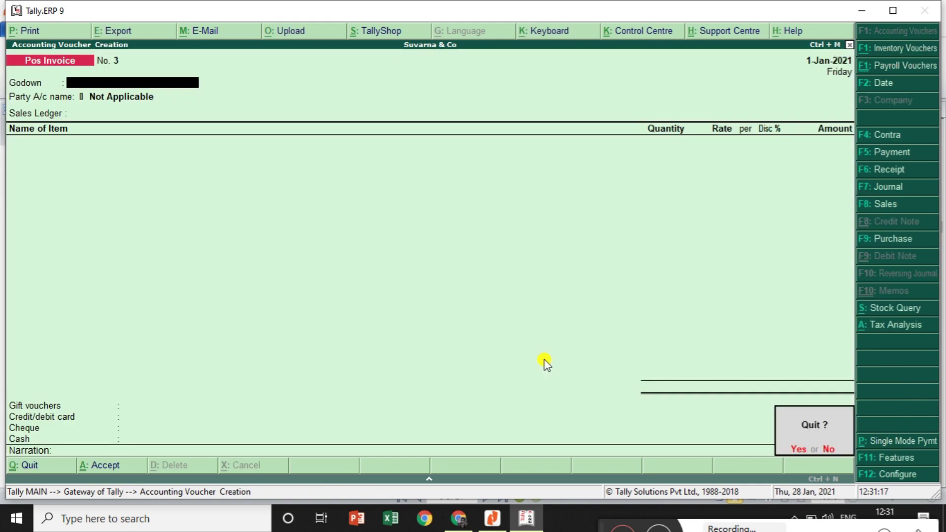
pyautogui.press('n')
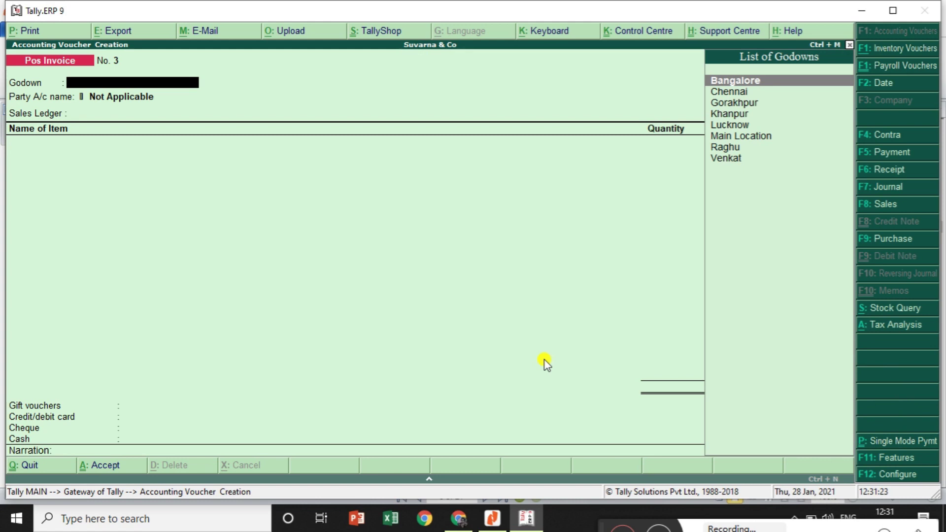
pyautogui.press('Return')
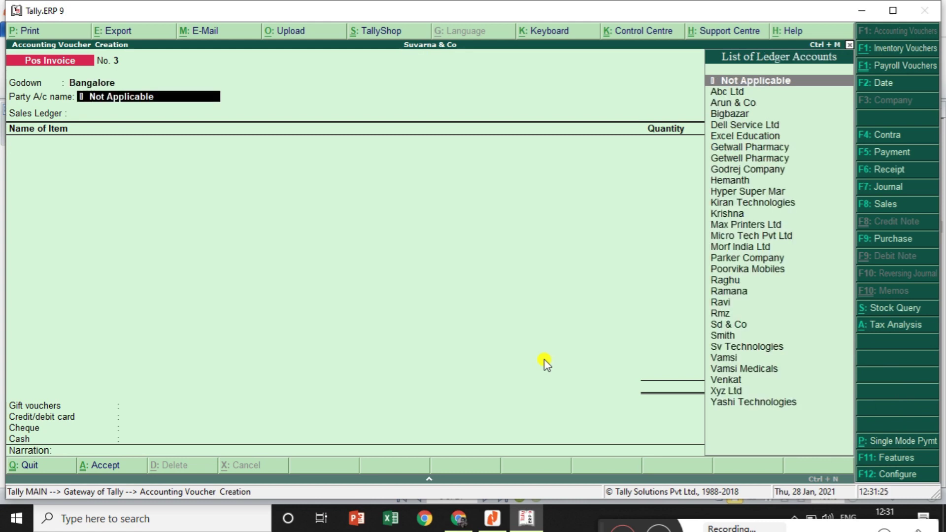
pyautogui.write('He')
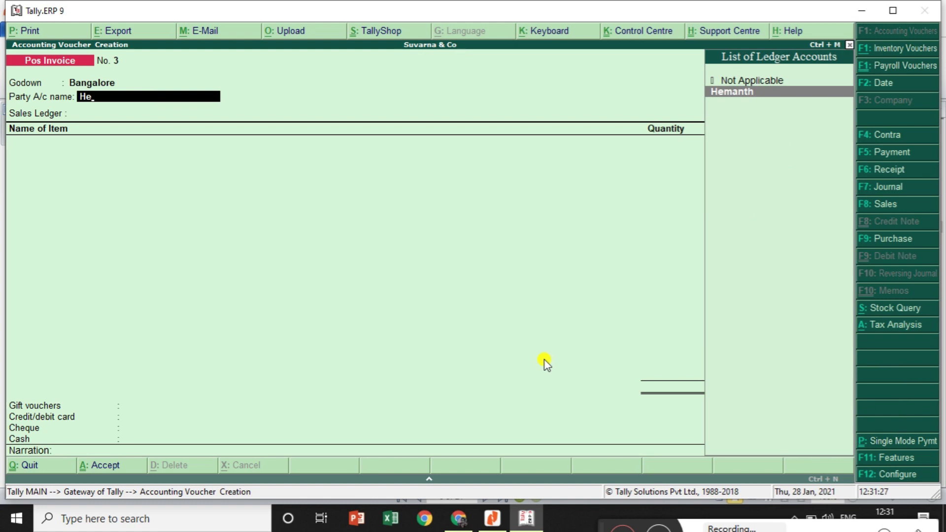
pyautogui.press('Return')
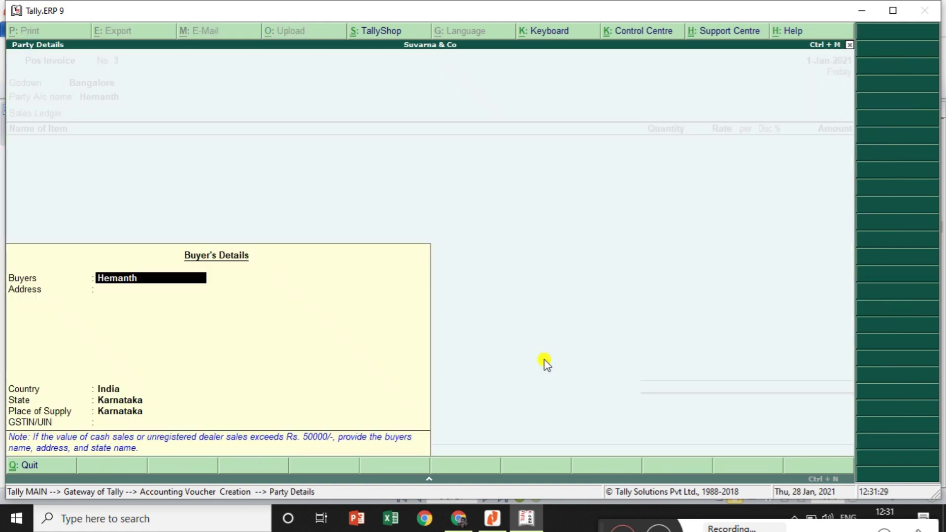
pyautogui.hotkey('ctrl', 'a')
pyautogui.press('Down')
pyautogui.press('Down')
pyautogui.press('Down')
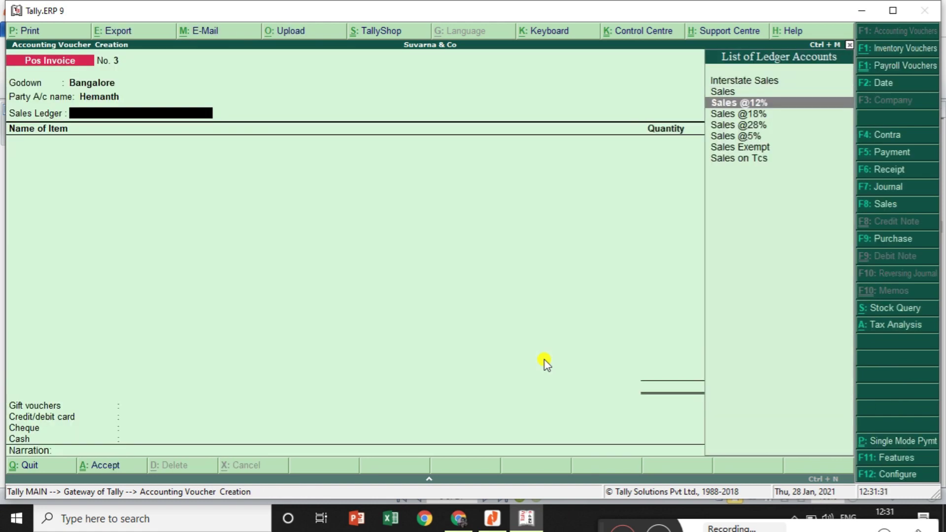
pyautogui.press('Up')
pyautogui.press('Return')
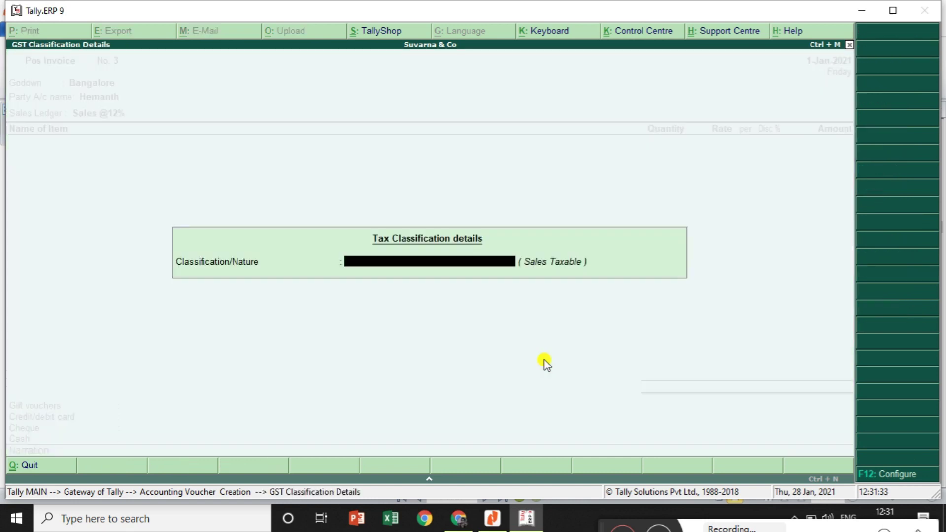
pyautogui.write('Sa')
pyautogui.press('Down')
pyautogui.press('Down')
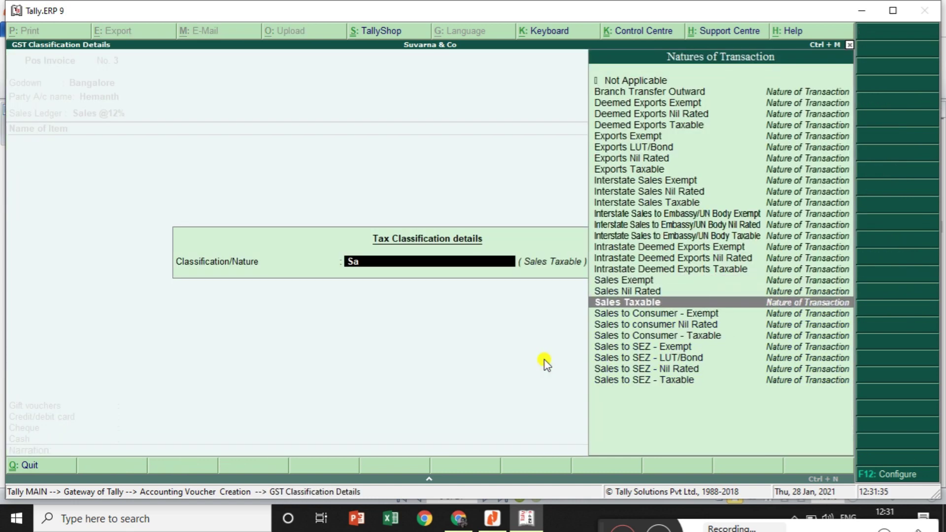
pyautogui.press('Return')
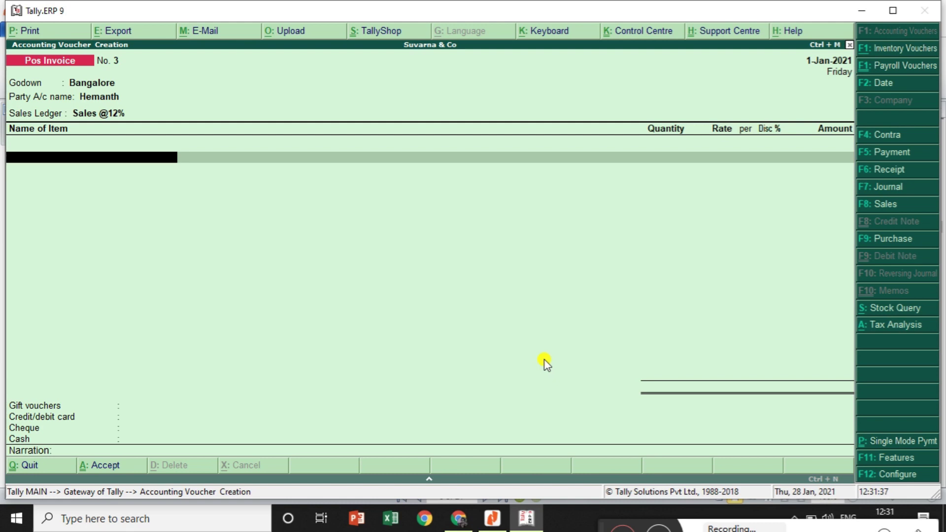
# Add 2 Umbrellas at a rate of 300.00 as the invoice item
pyautogui.write('U')
pyautogui.press('Down')
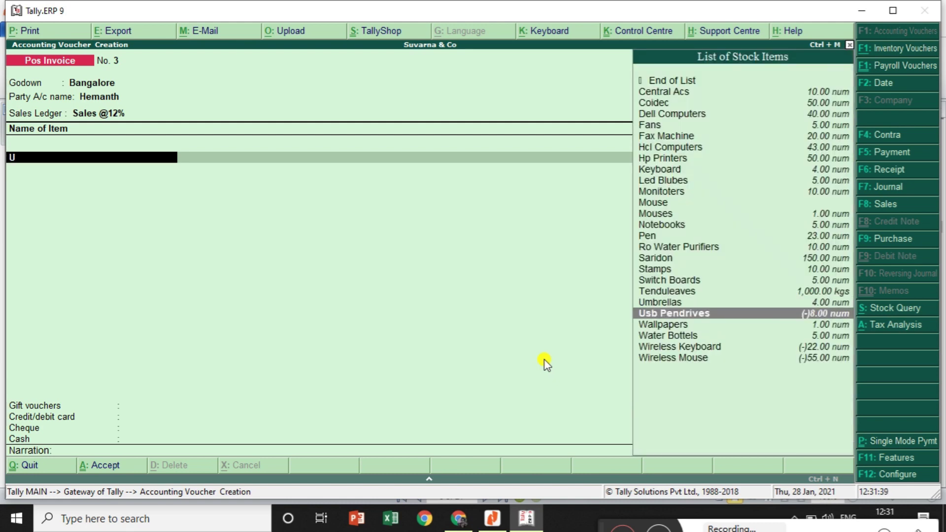
pyautogui.press('Up')
pyautogui.press('Return')
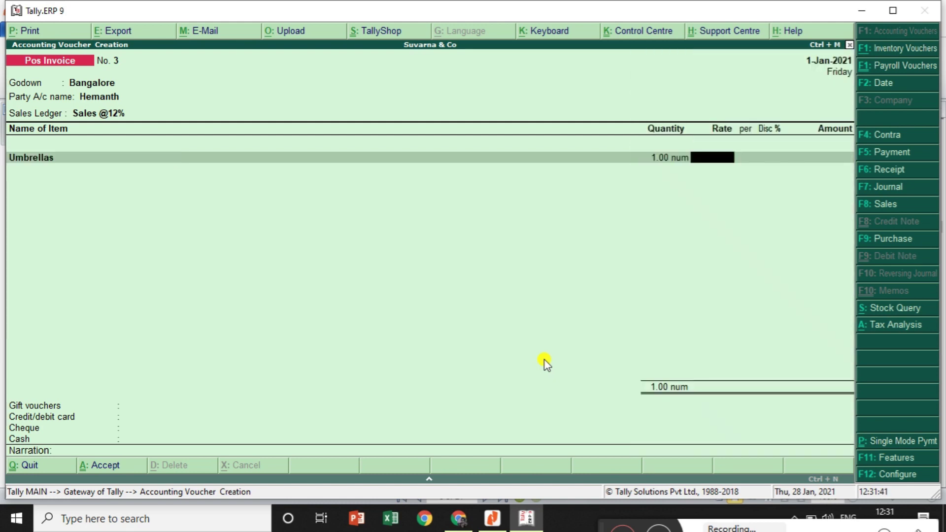
pyautogui.press('BackSpace')
pyautogui.write('2')
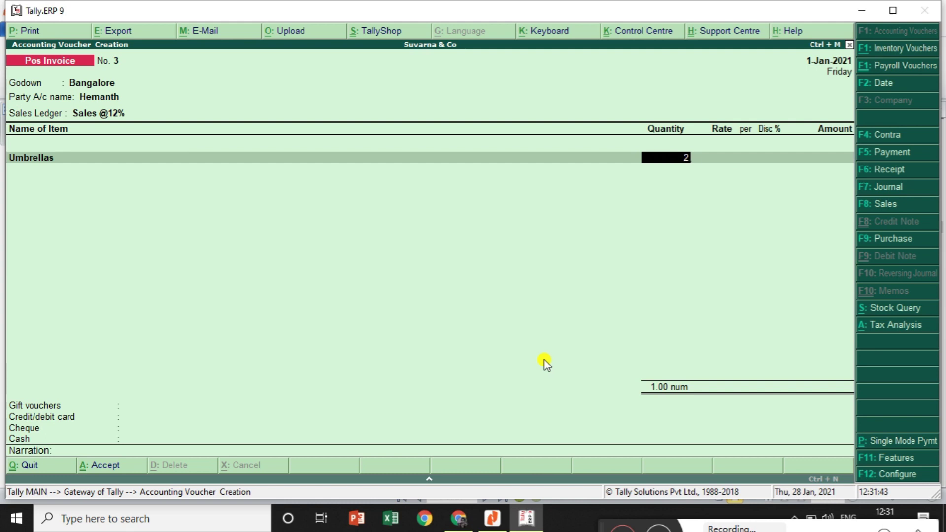
pyautogui.press('Return')
pyautogui.write('300')
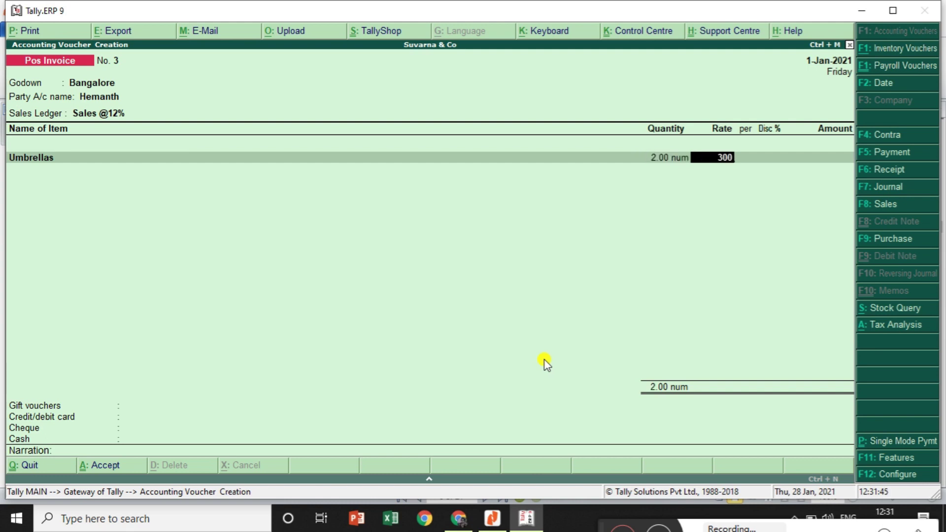
pyautogui.press('Return')
pyautogui.press('Return')
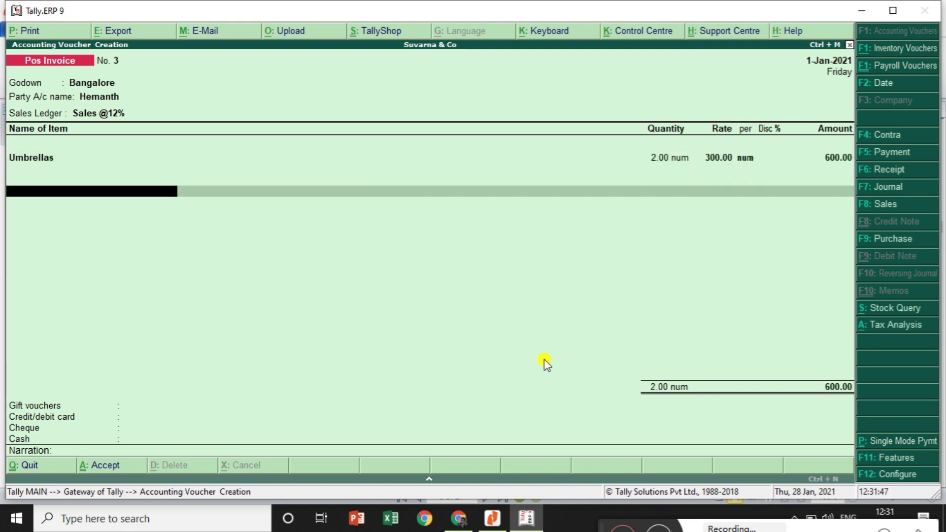
# Add Cgst and Sgst tax lines of 36.00 each, totalling 672.00
pyautogui.write('C')
pyautogui.press('Down')
pyautogui.press('Return')
pyautogui.press('Return')
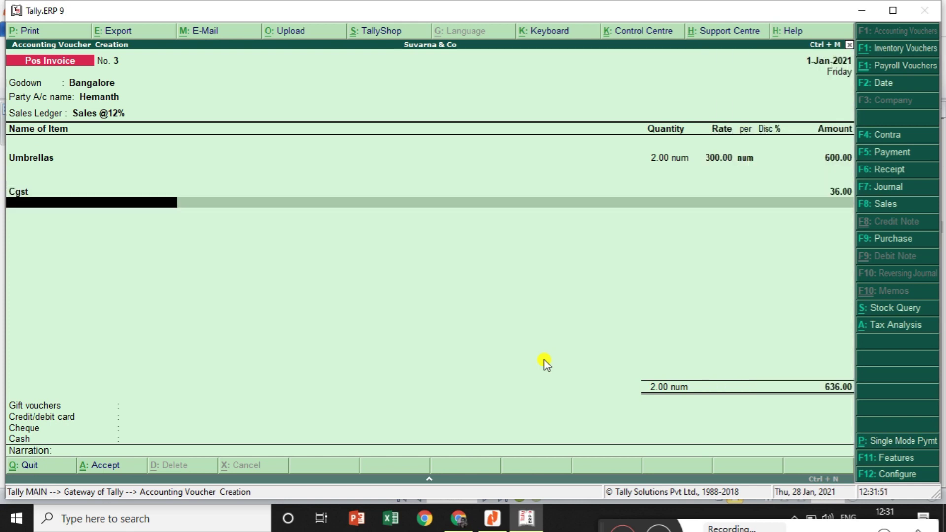
pyautogui.write('S')
pyautogui.press('Down')
pyautogui.press('Down')
pyautogui.press('Down')
pyautogui.press('Down')
pyautogui.press('Down')
pyautogui.press('Down')
pyautogui.press('Down')
pyautogui.press('Down')
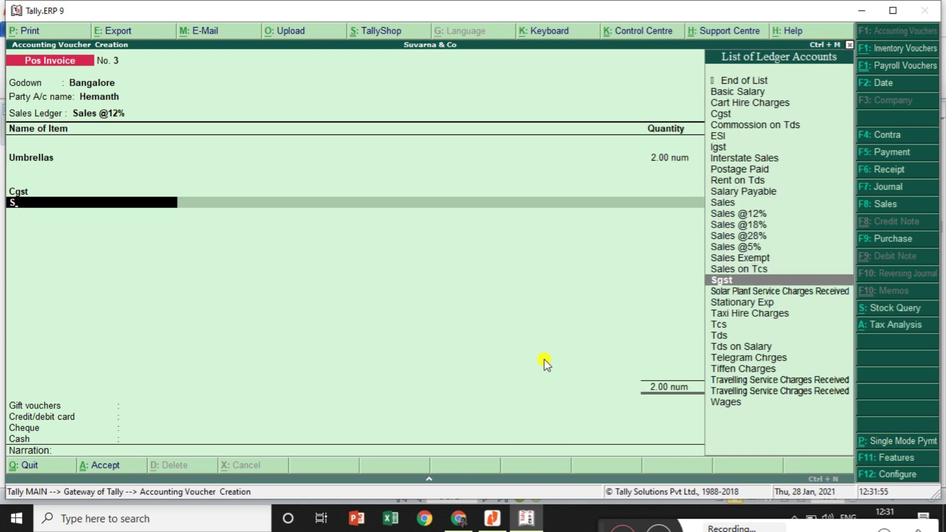
pyautogui.press('Return')
pyautogui.press('Return')
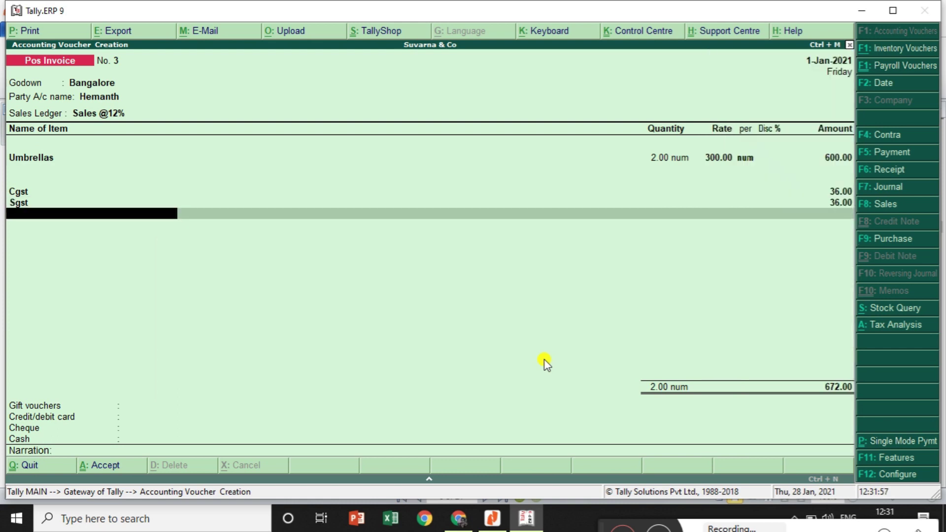
# Pay 672.00 in cash with 700.00 tendered and 28.00 returned, other modes Not Applicable
pyautogui.press('Return')
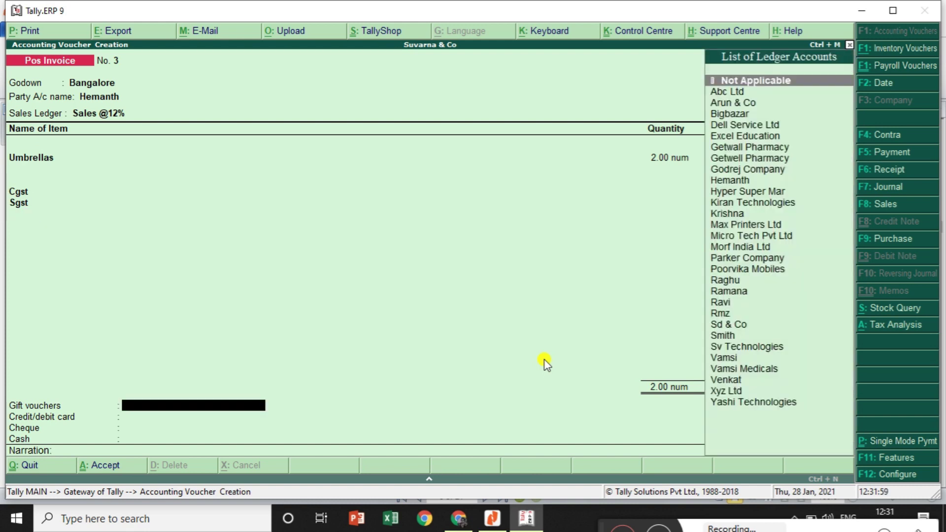
pyautogui.press('Return')
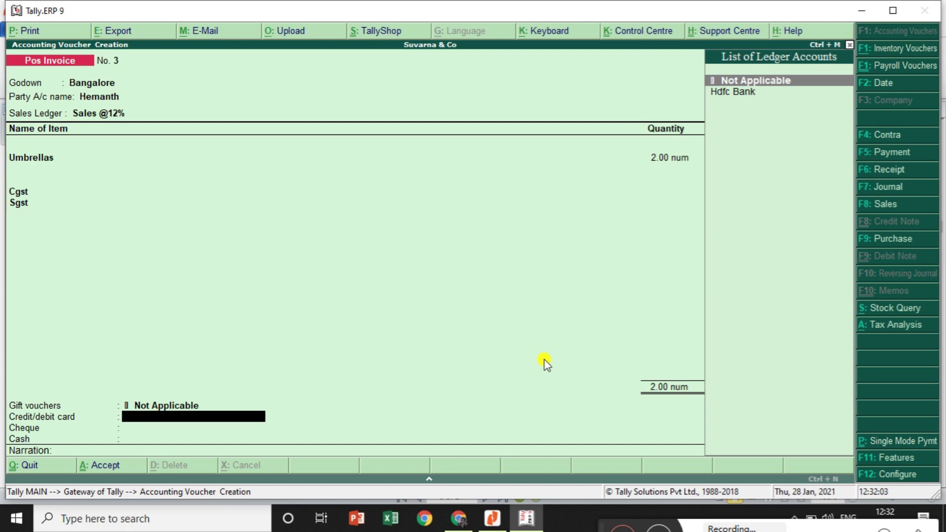
pyautogui.press('Return')
pyautogui.press('Return')
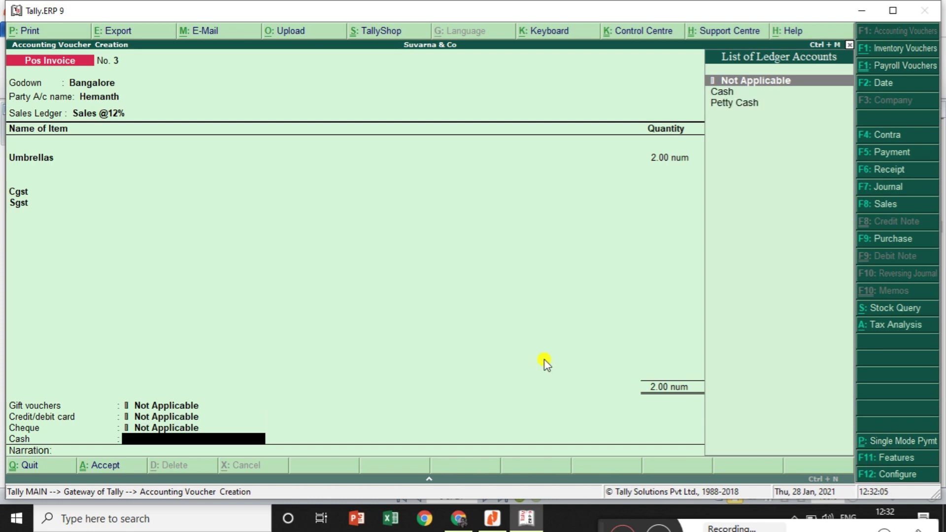
pyautogui.press('Down')
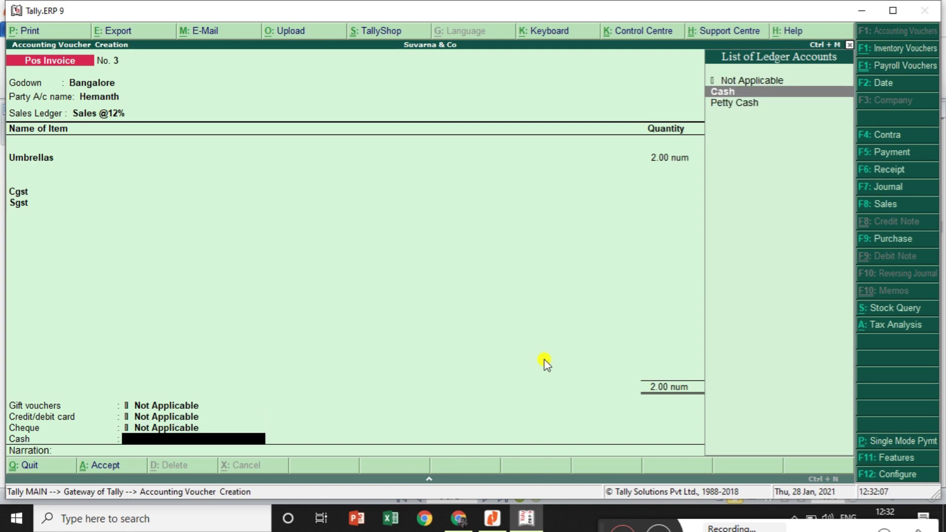
pyautogui.press('Return')
pyautogui.press('Return')
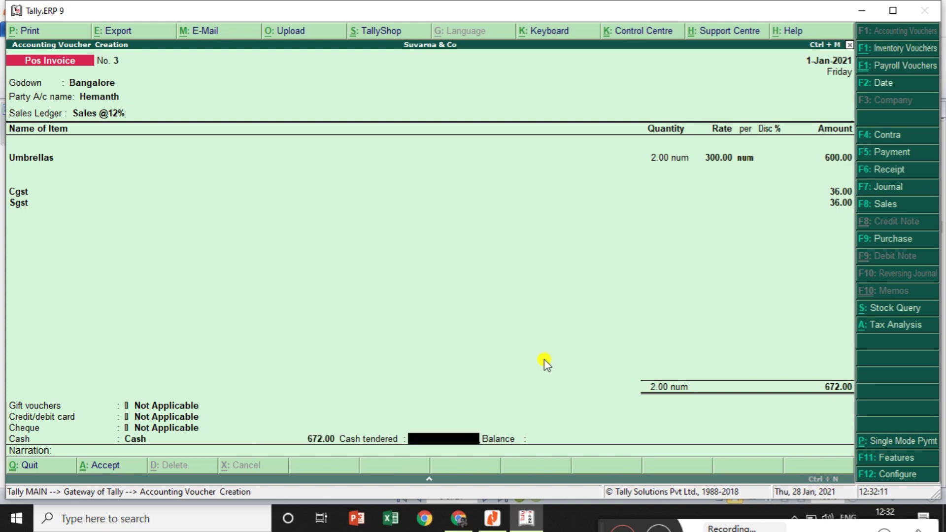
pyautogui.write('700')
pyautogui.press('Return')
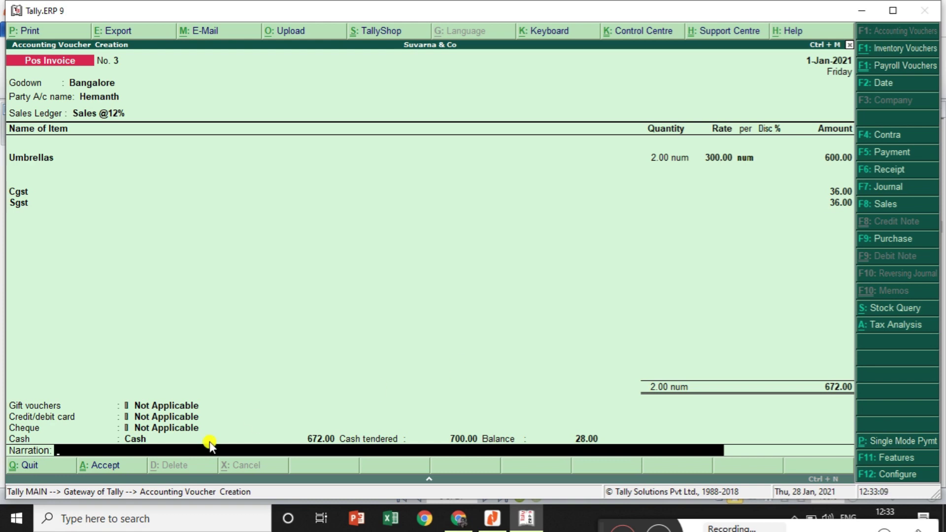
pyautogui.click(261, 441)
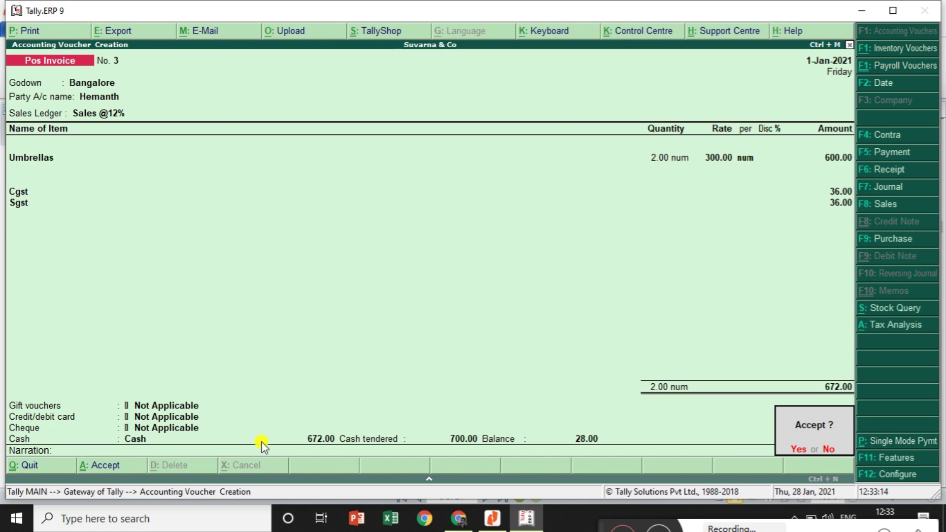
# Save invoice No. 3, close its bill preview, and quit to the Gateway of Tally
pyautogui.press('Return')
pyautogui.press('Return')
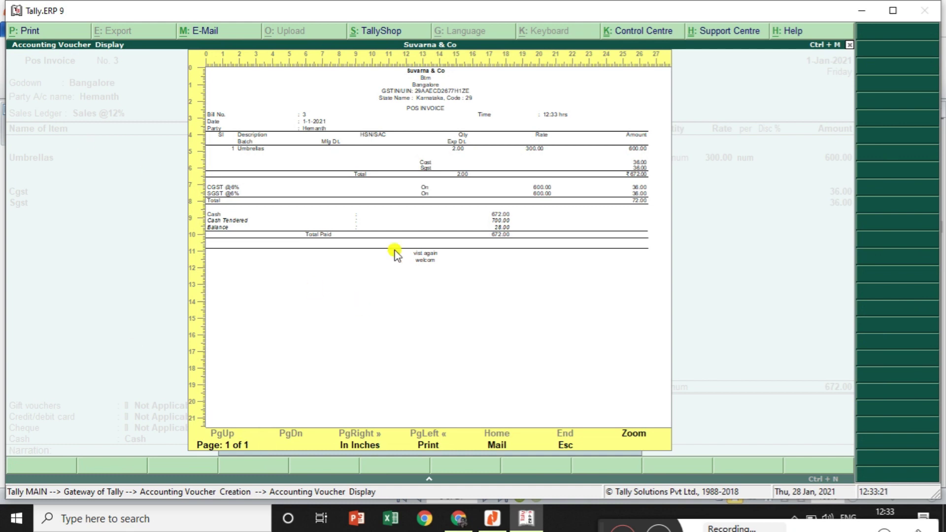
pyautogui.press('Escape')
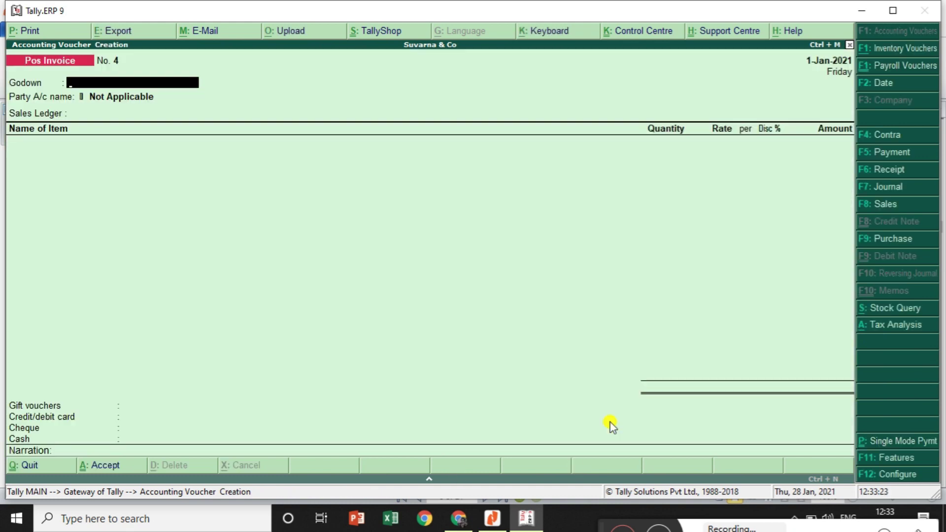
pyautogui.press('Escape')
pyautogui.press('Return')
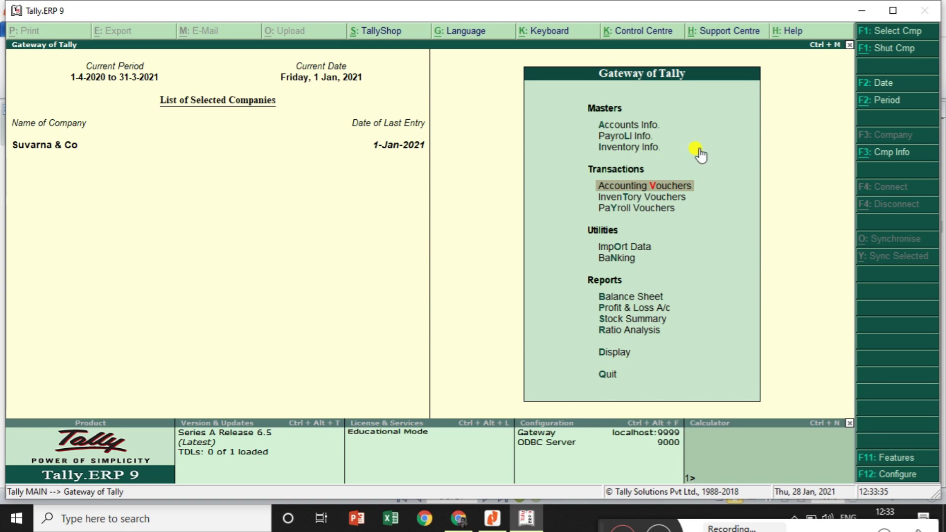
pyautogui.click(617, 353)
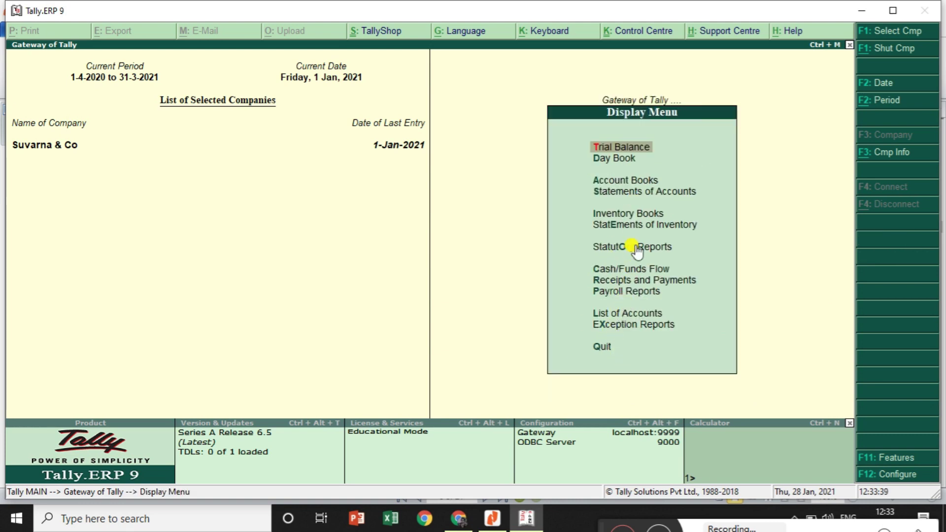
pyautogui.click(636, 181)
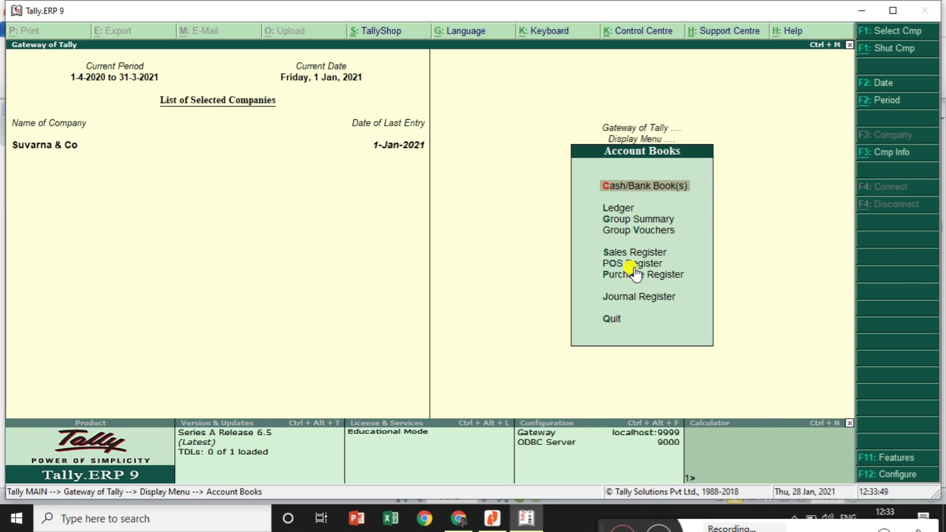
pyautogui.click(633, 266)
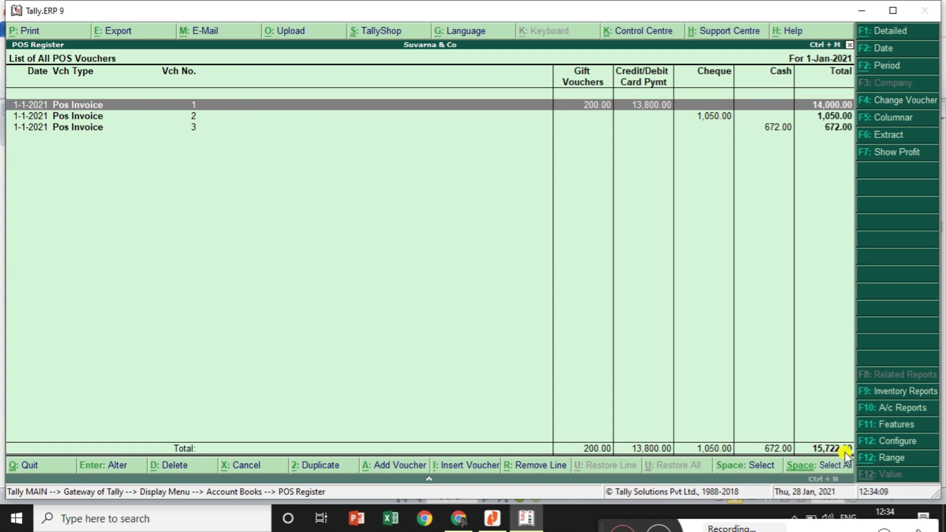
pyautogui.press('Return')
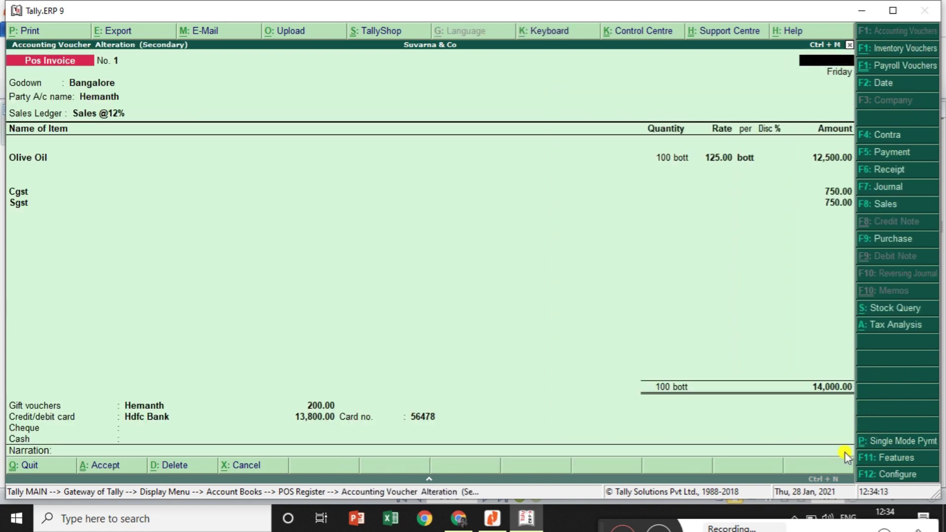
pyautogui.press('Escape')
pyautogui.press('Escape')
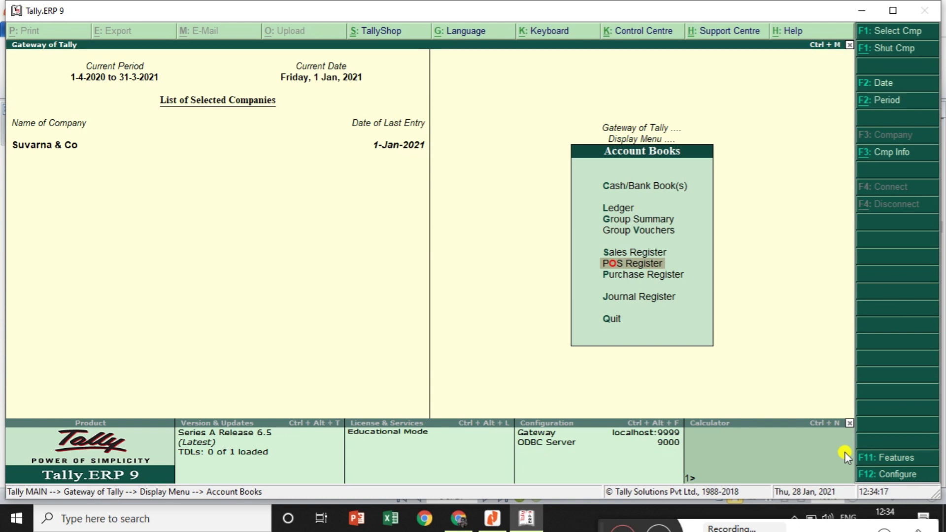
pyautogui.press('Return')
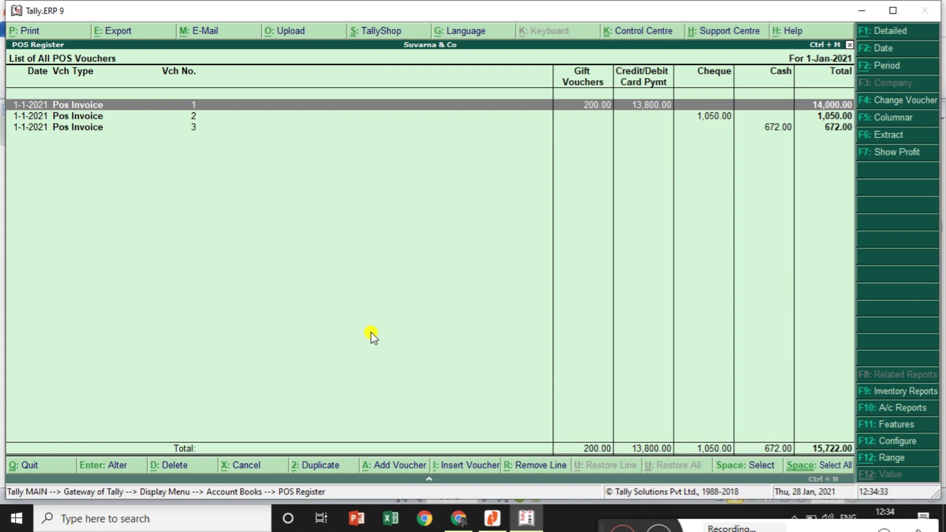
pyautogui.press('Escape')
pyautogui.press('Escape')
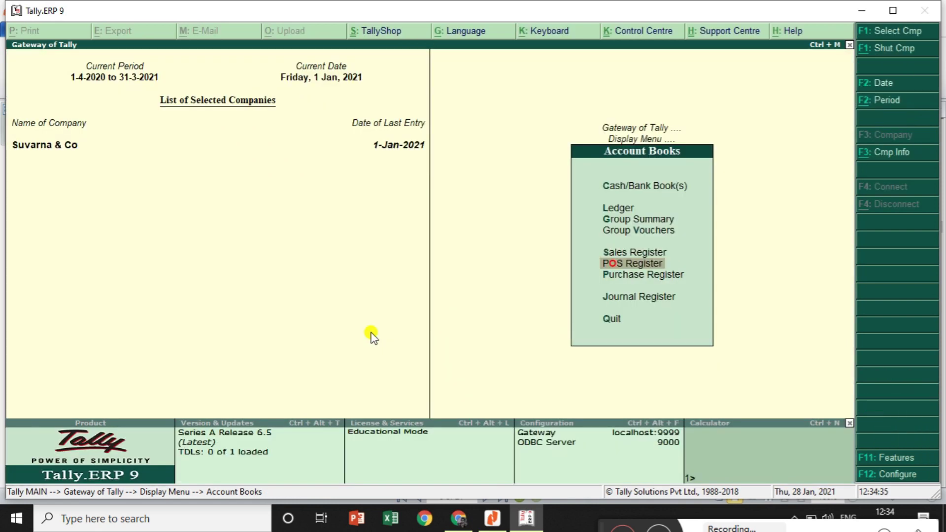
pyautogui.press('Escape')
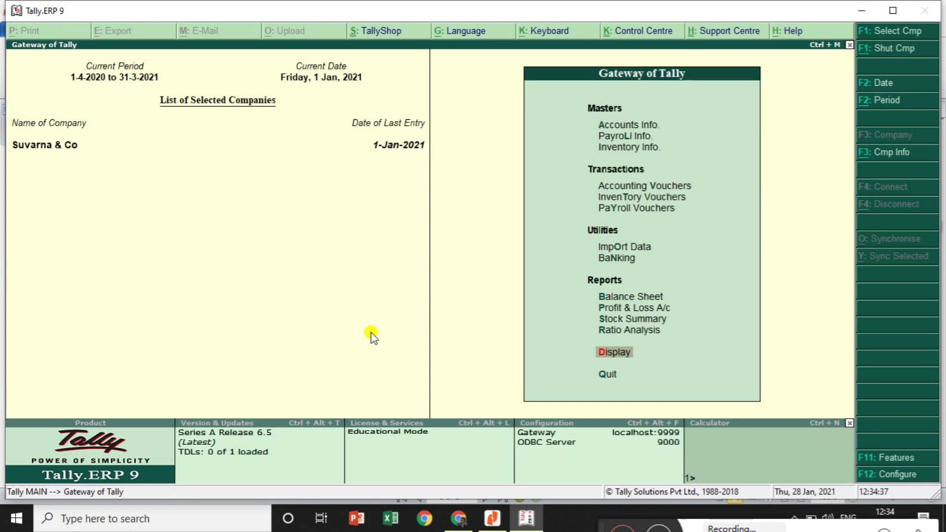